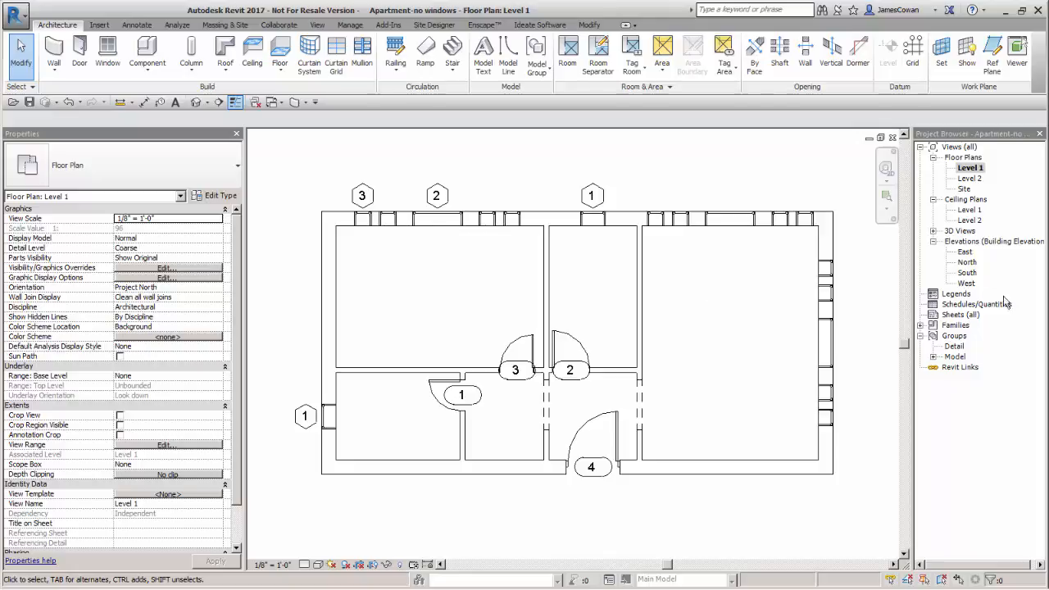
In the North elevation, rename Level 1 to First Floor and rename its corresponding views as well
{"action": "double_click", "coordinate": [969, 262]}
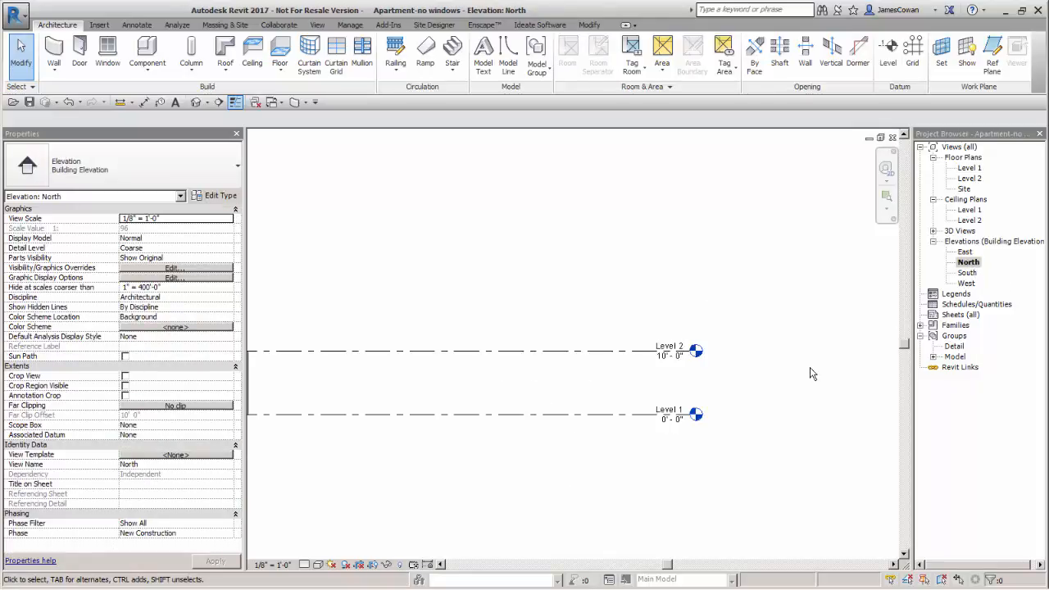
{"action": "scroll", "coordinate": [713, 394], "scroll_direction": "up", "scroll_amount": 4}
{"action": "scroll", "coordinate": [707, 397], "scroll_direction": "up", "scroll_amount": 2}
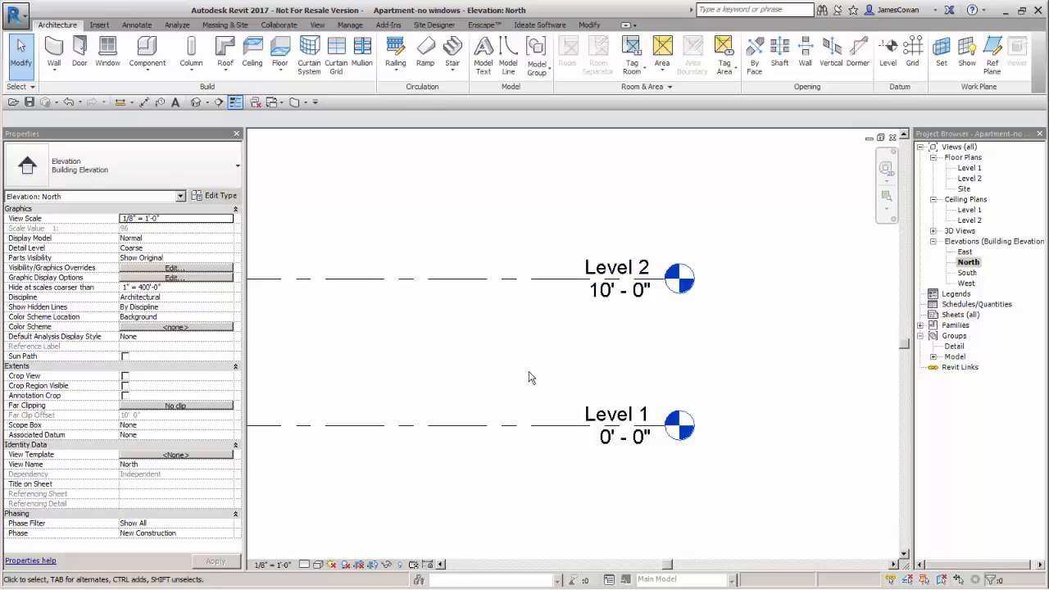
{"action": "scroll", "coordinate": [529, 377], "scroll_direction": "up", "scroll_amount": 1}
{"action": "left_click", "coordinate": [655, 423]}
{"action": "left_click", "coordinate": [658, 425]}
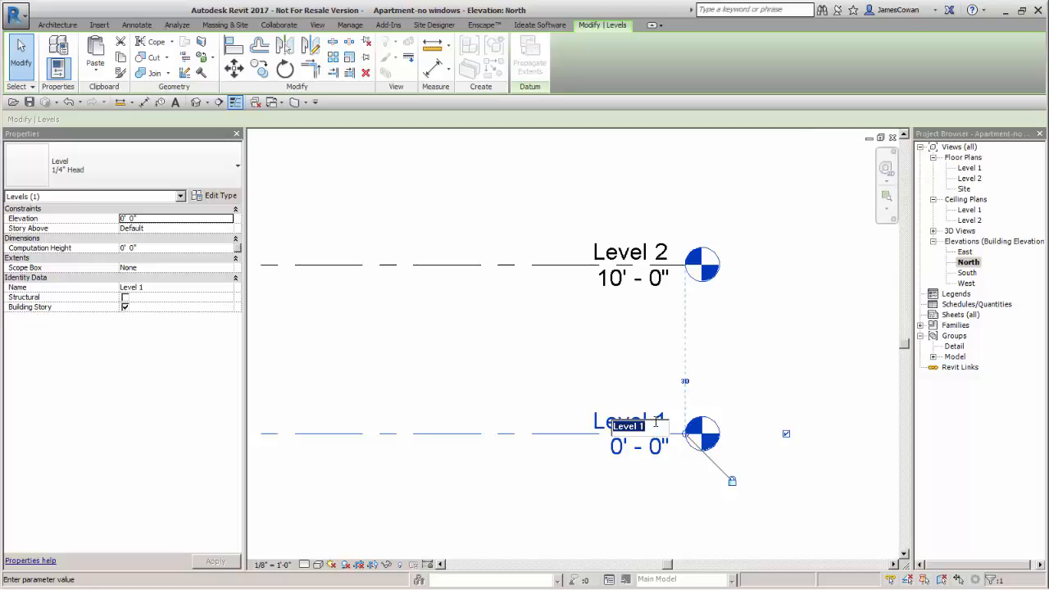
{"action": "type", "text": "First Floor"}
{"action": "key", "text": "Return"}
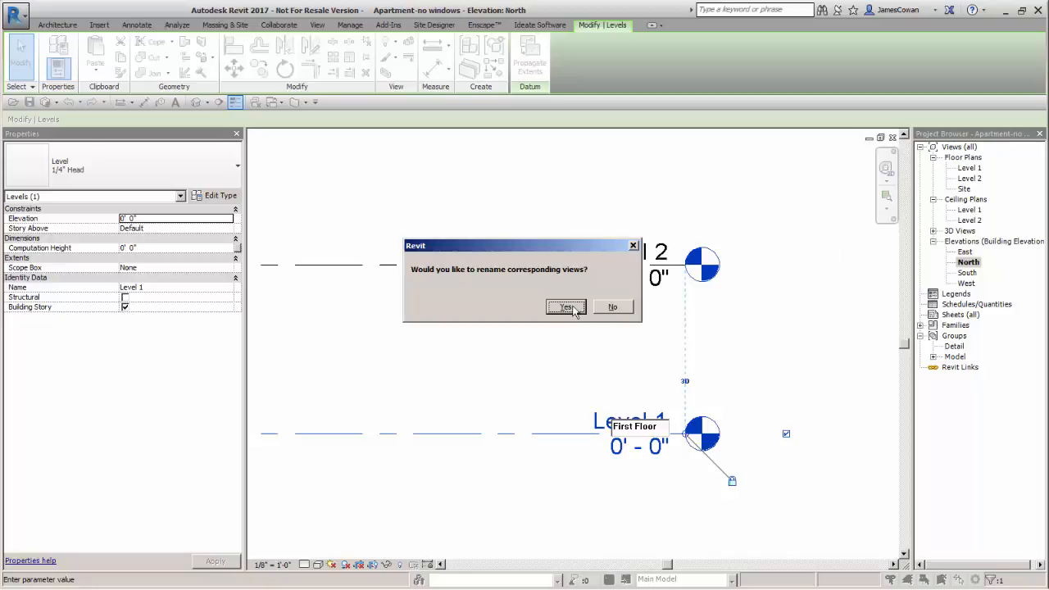
{"action": "left_click", "coordinate": [567, 308]}
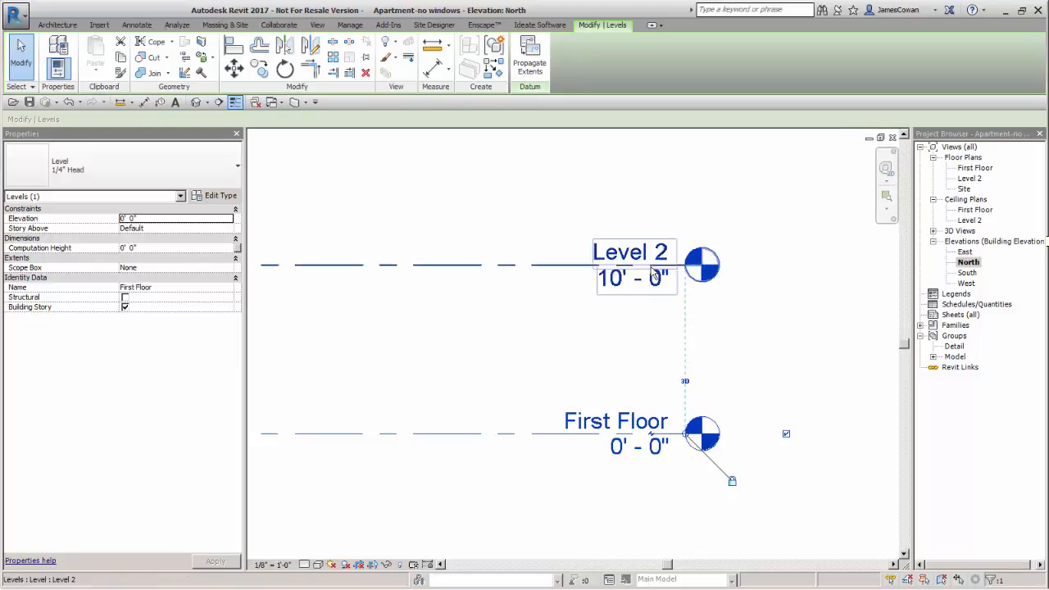
Rename Level 2 to Second Floor, including its corresponding views, and deselect the level
{"action": "left_click", "coordinate": [641, 262]}
{"action": "left_click", "coordinate": [635, 255]}
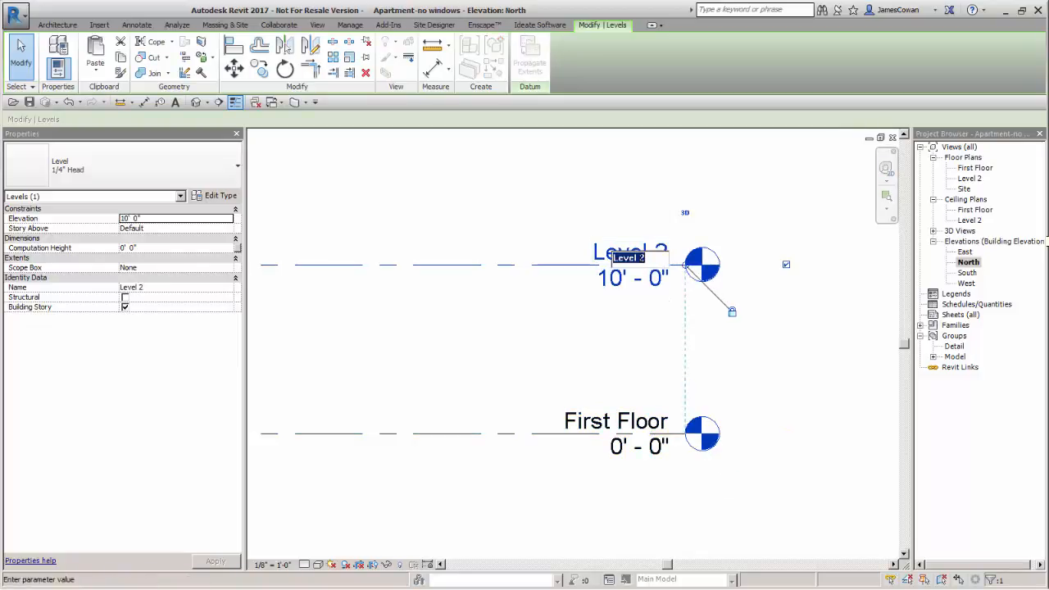
{"action": "type", "text": "Second Floo"}
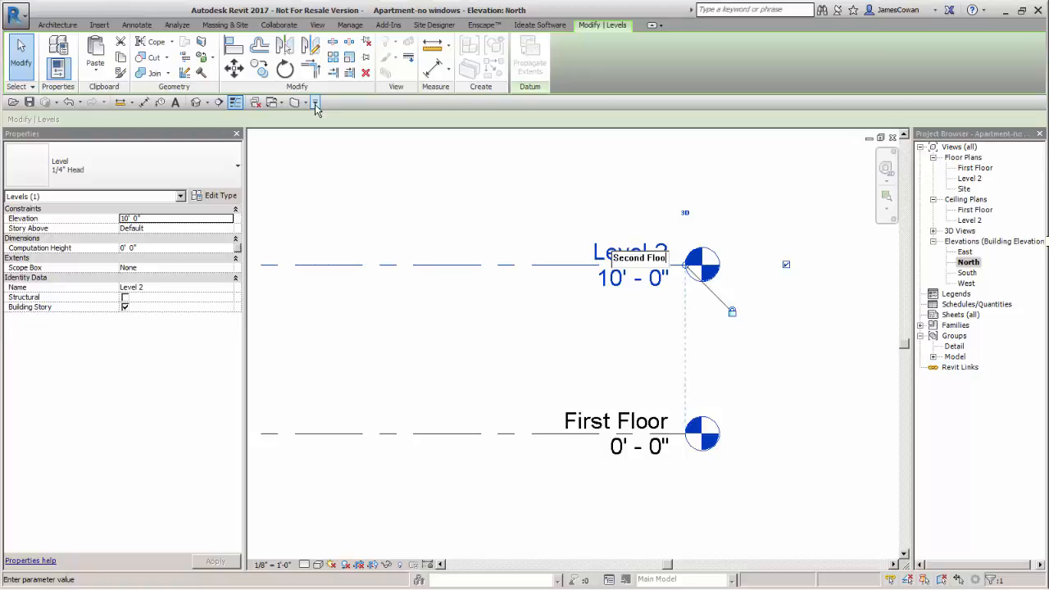
{"action": "type", "text": "r"}
{"action": "key", "text": "Return"}
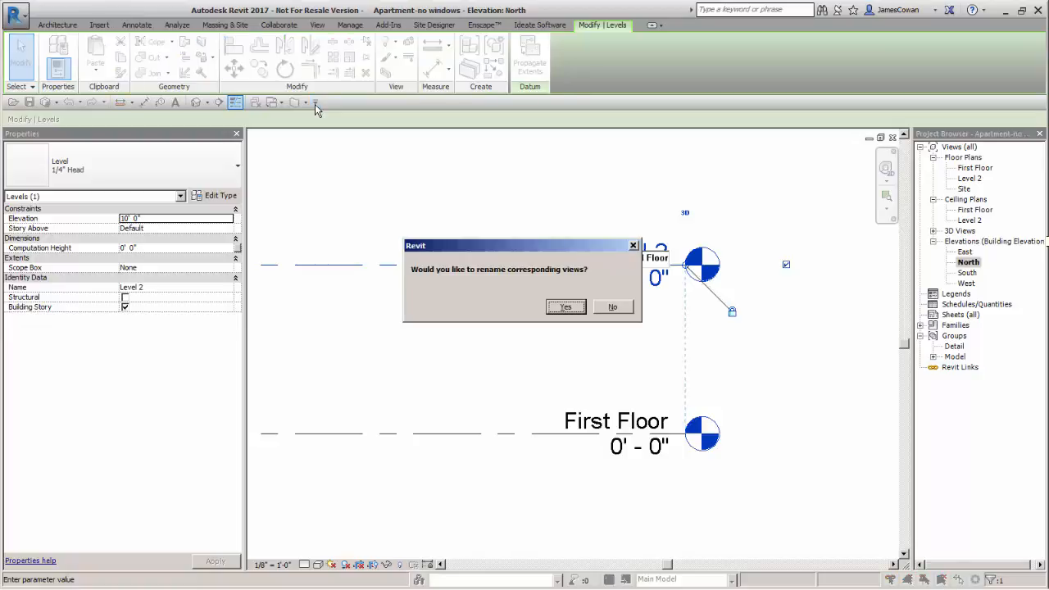
{"action": "left_click", "coordinate": [565, 308]}
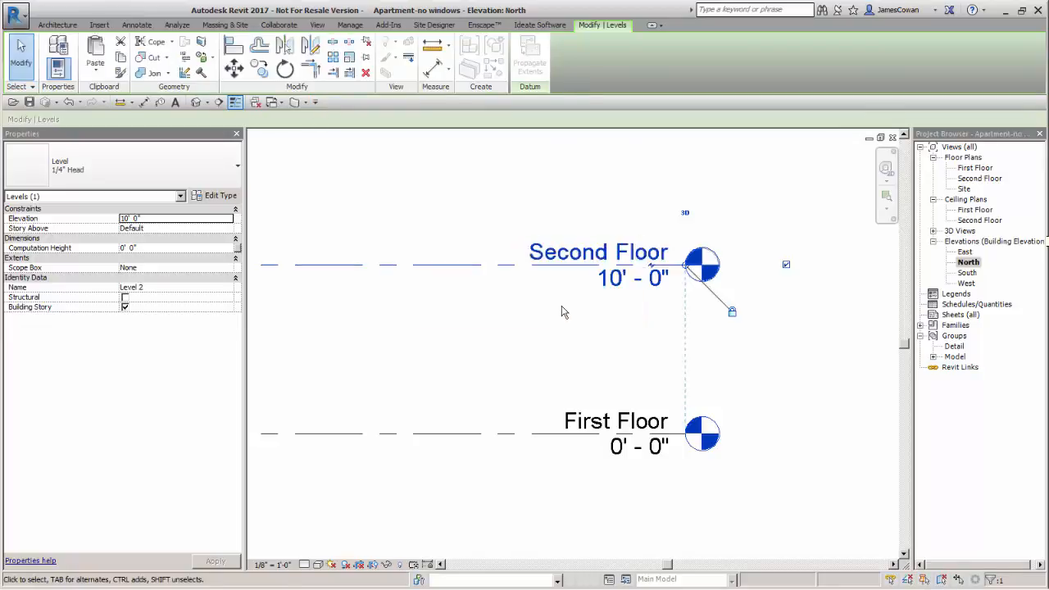
{"action": "scroll", "coordinate": [562, 311], "scroll_direction": "down", "scroll_amount": 5}
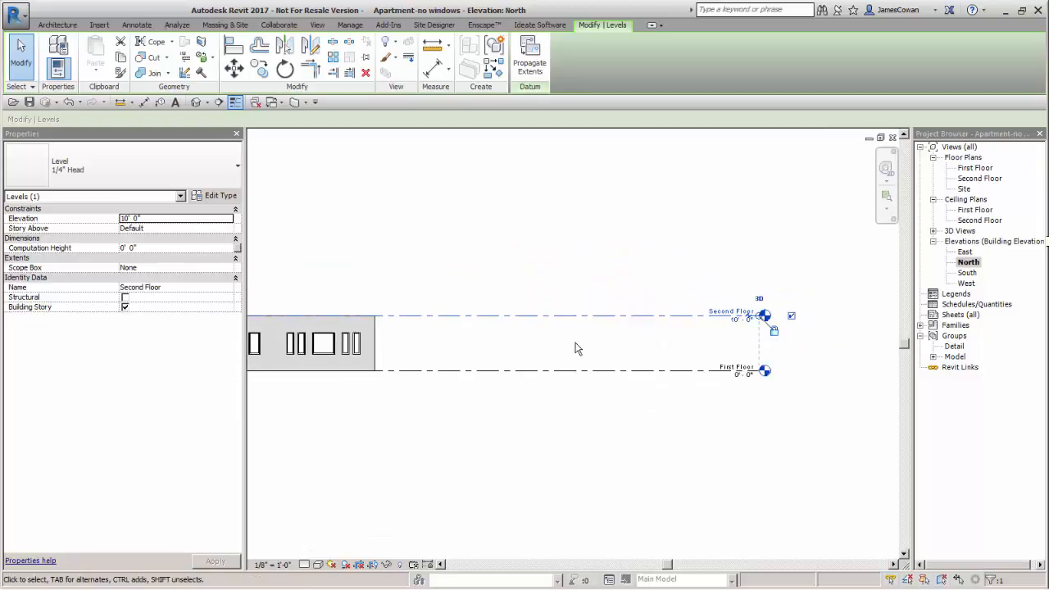
{"action": "scroll", "coordinate": [575, 343], "scroll_direction": "down", "scroll_amount": 2}
{"action": "left_click_drag", "start_coordinate": [575, 344], "coordinate": [639, 350]}
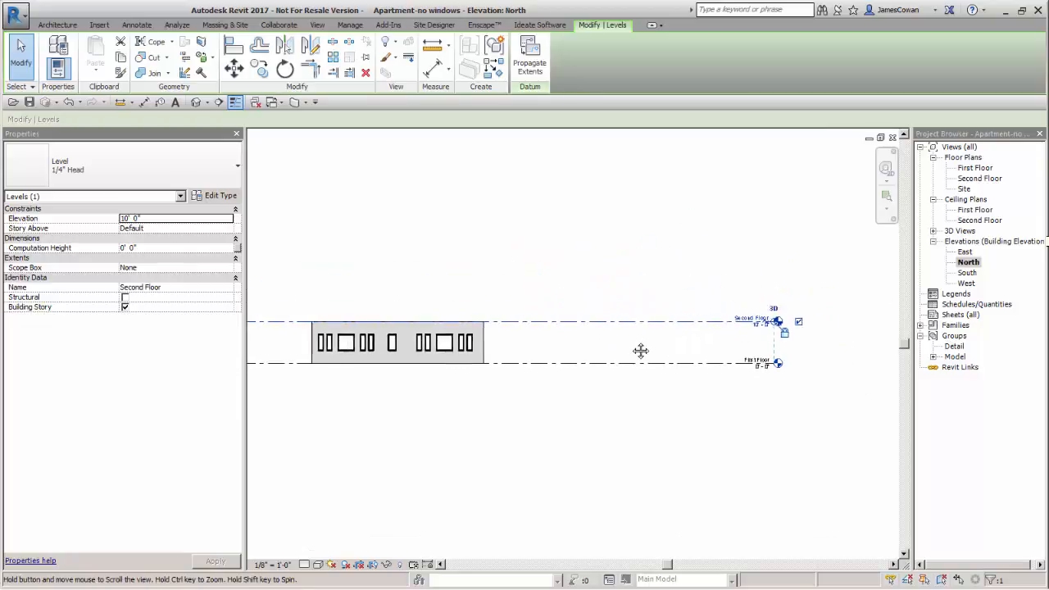
{"action": "left_click", "coordinate": [330, 305]}
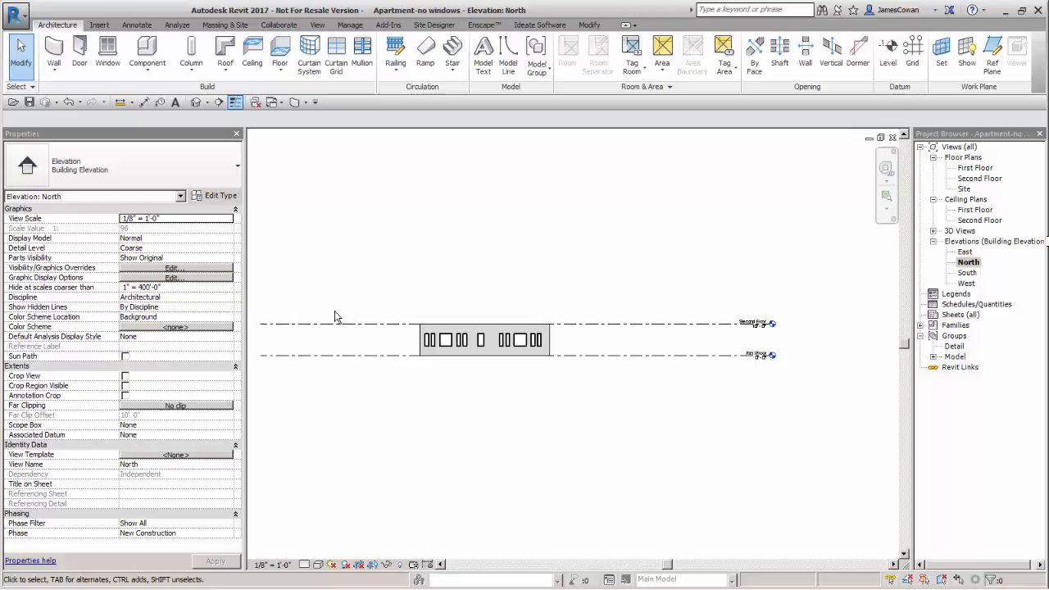
Start placing a new level with plan view creation on, accepting both Ceiling Plan and Floor Plan as view types
{"action": "scroll", "coordinate": [738, 336], "scroll_direction": "up", "scroll_amount": 4}
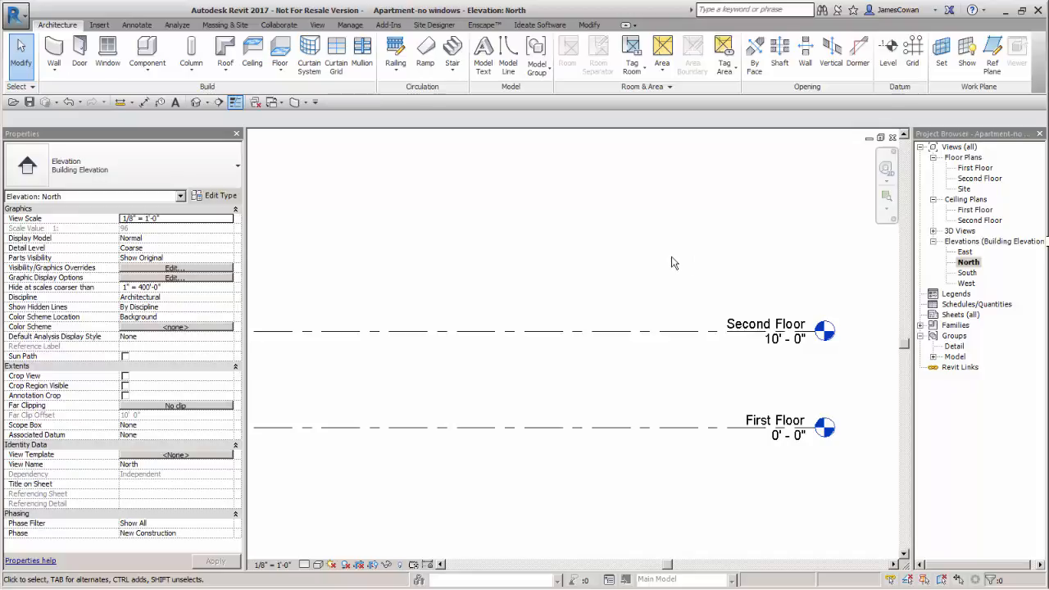
{"action": "scroll", "coordinate": [671, 263], "scroll_direction": "down", "scroll_amount": 5}
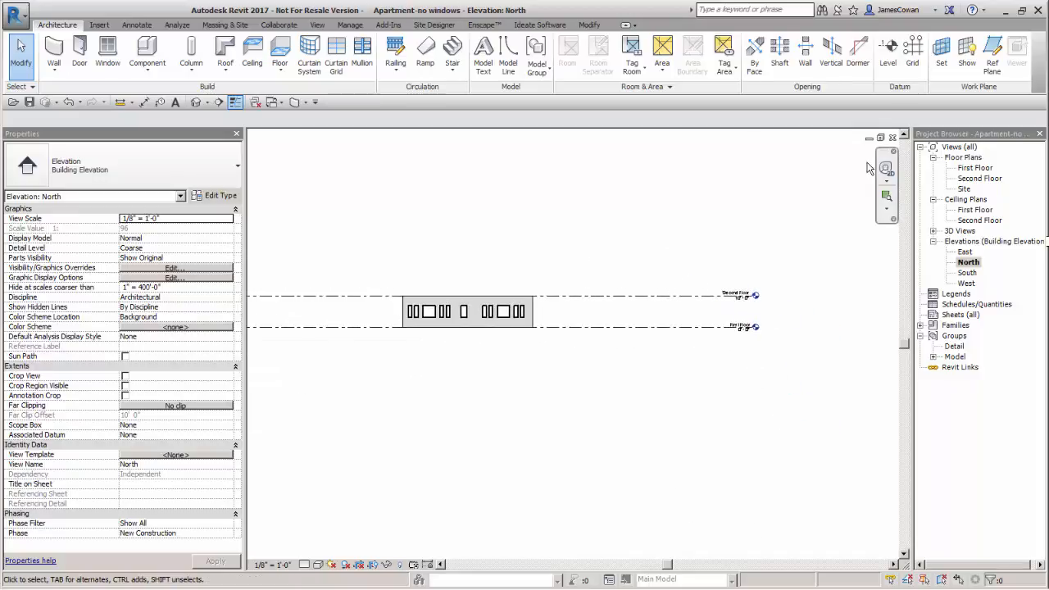
{"action": "left_click", "coordinate": [886, 61]}
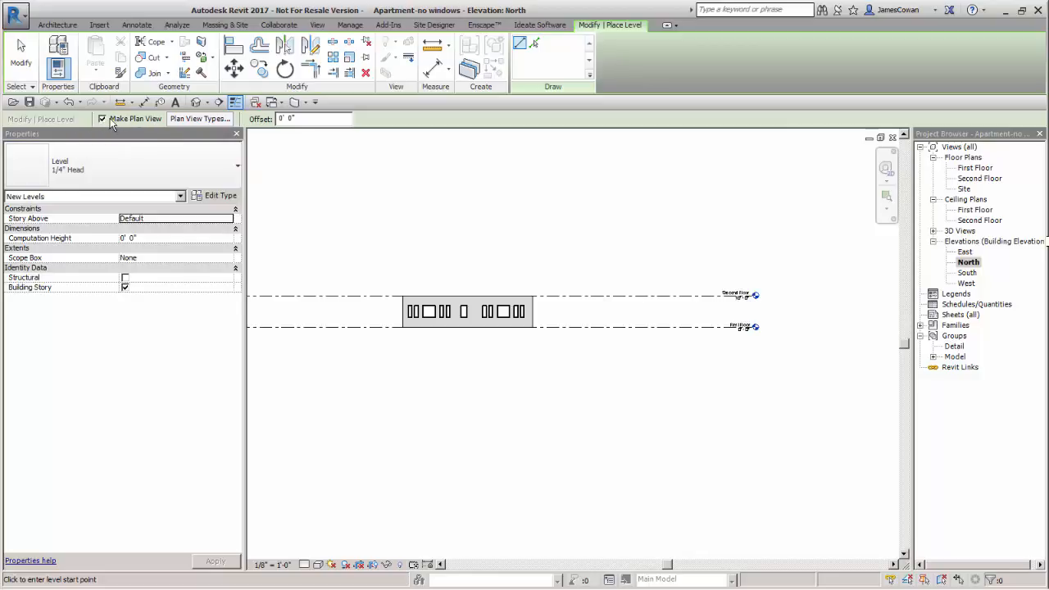
{"action": "left_click", "coordinate": [218, 120]}
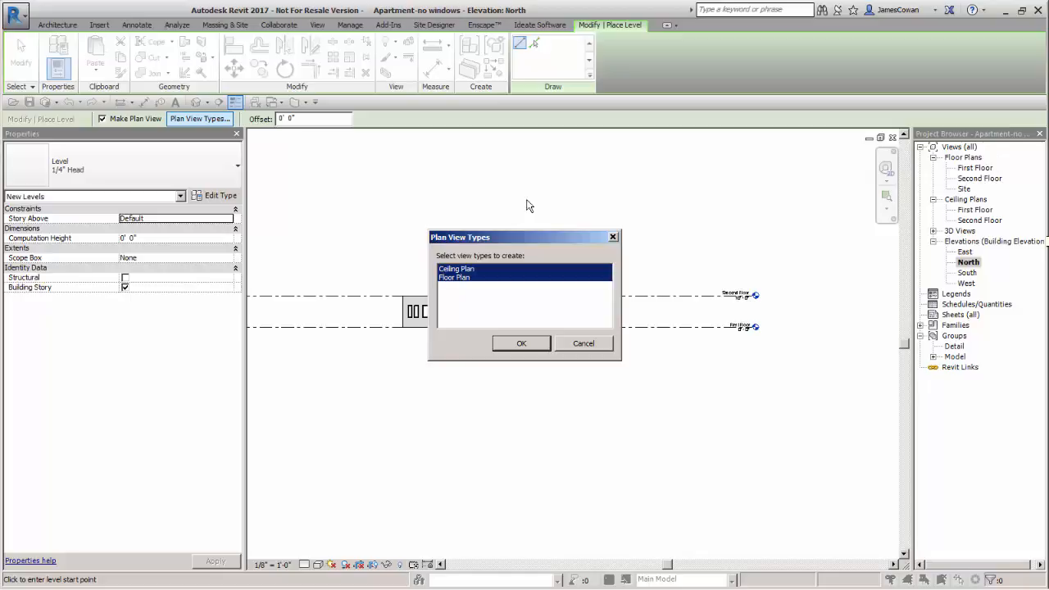
{"action": "left_click", "coordinate": [535, 346]}
Draw a level 10' above Second Floor, with both ends aligned to the existing level lines
{"action": "scroll", "coordinate": [409, 333], "scroll_direction": "up", "scroll_amount": 8}
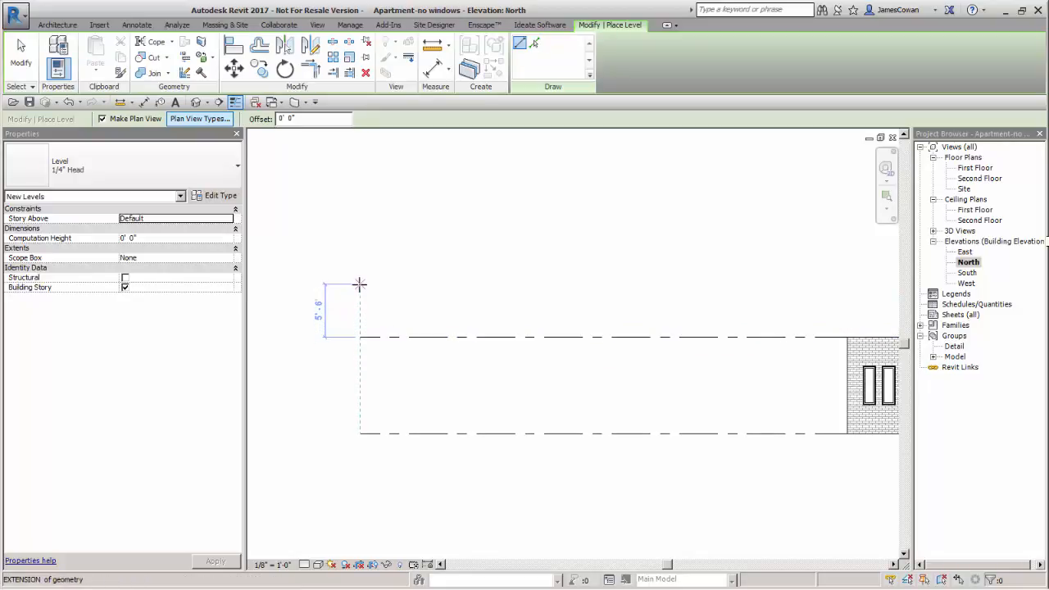
{"action": "type", "text": "1"}
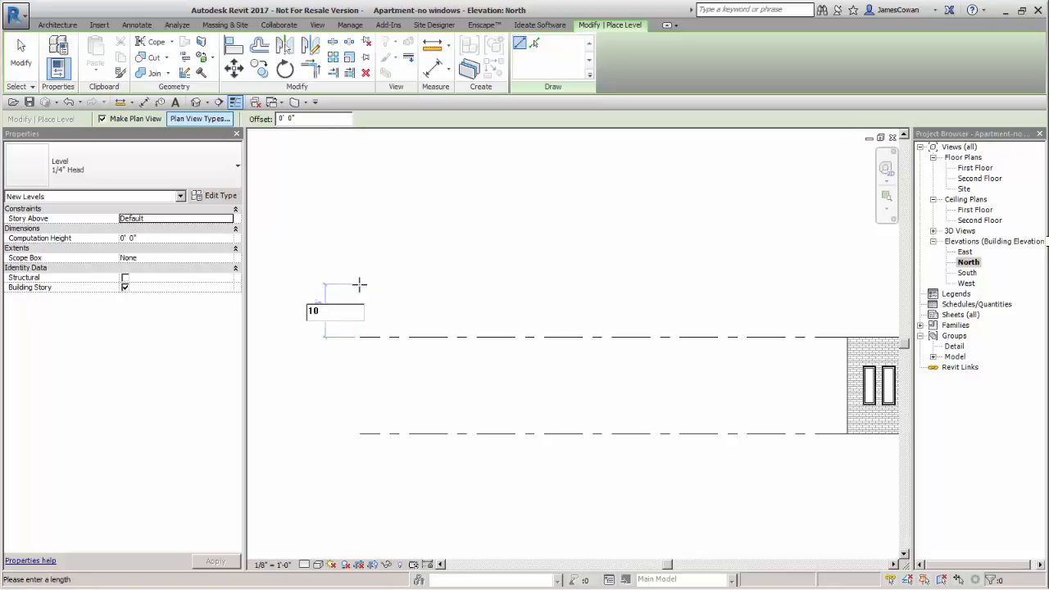
{"action": "type", "text": "0"}
{"action": "key", "text": "Return"}
{"action": "scroll", "coordinate": [653, 262], "scroll_direction": "down", "scroll_amount": 2}
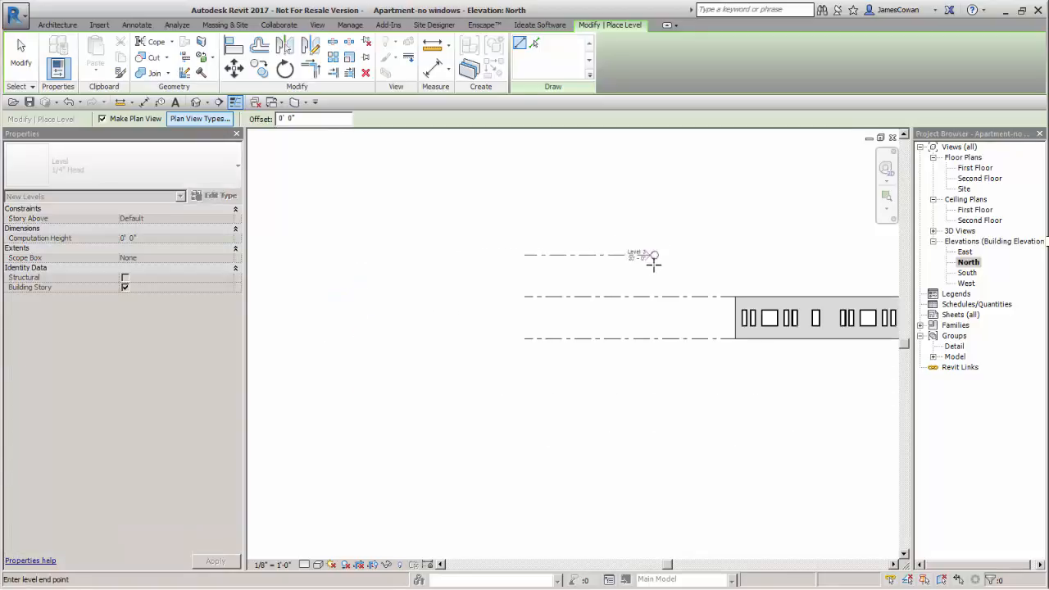
{"action": "middle_click_drag", "start_coordinate": [653, 262], "coordinate": [346, 293]}
{"action": "middle_click_drag", "start_coordinate": [773, 281], "coordinate": [417, 281]}
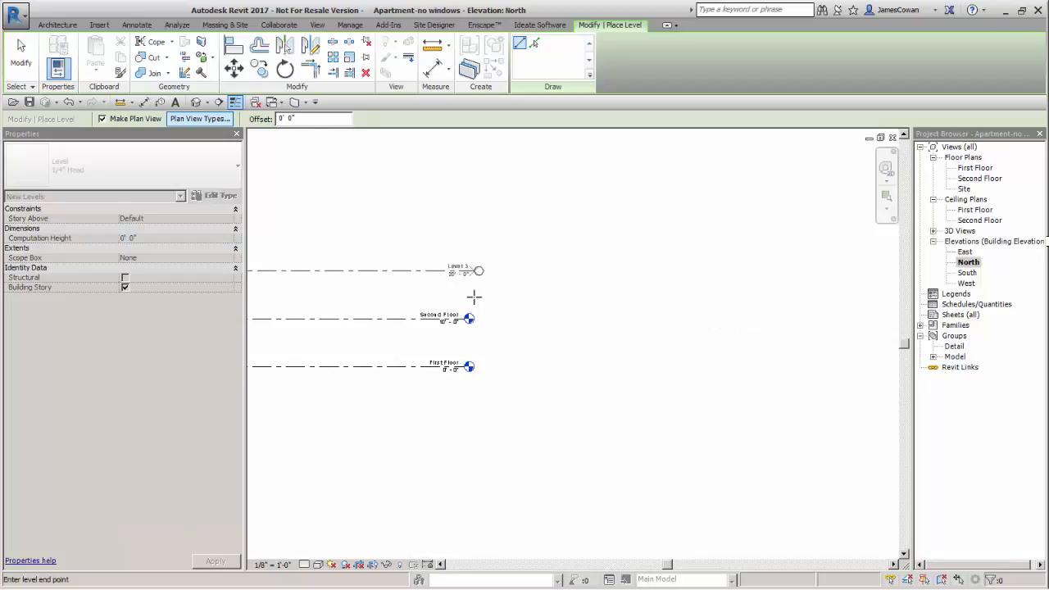
{"action": "scroll", "coordinate": [471, 294], "scroll_direction": "up", "scroll_amount": 4}
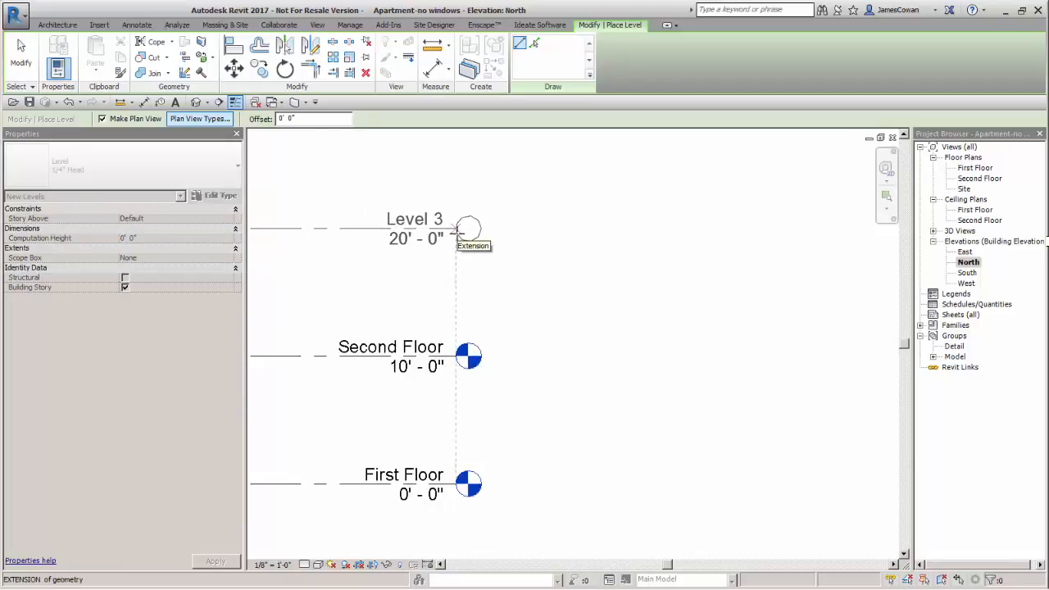
{"action": "left_click", "coordinate": [456, 230]}
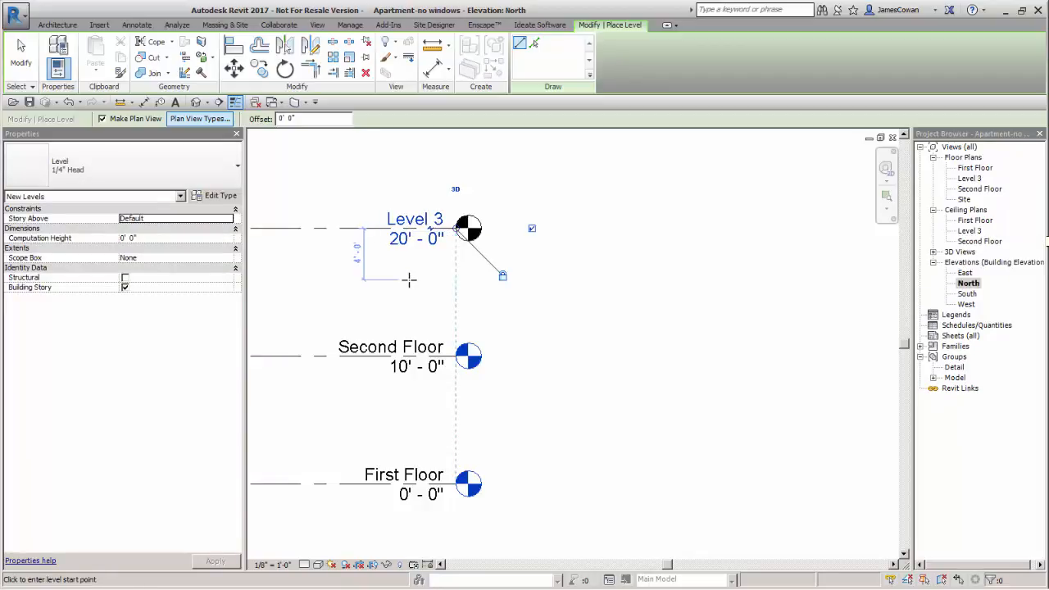
{"action": "key", "text": "Escape"}
{"action": "key", "text": "Escape"}
Create a level similar to Level 3 by picking its line with Pick Lines and an offset of 10' upward
{"action": "middle_click_drag", "start_coordinate": [435, 292], "coordinate": [554, 298]}
{"action": "scroll", "coordinate": [484, 290], "scroll_direction": "up", "scroll_amount": 3}
{"action": "scroll", "coordinate": [479, 288], "scroll_direction": "down", "scroll_amount": 8}
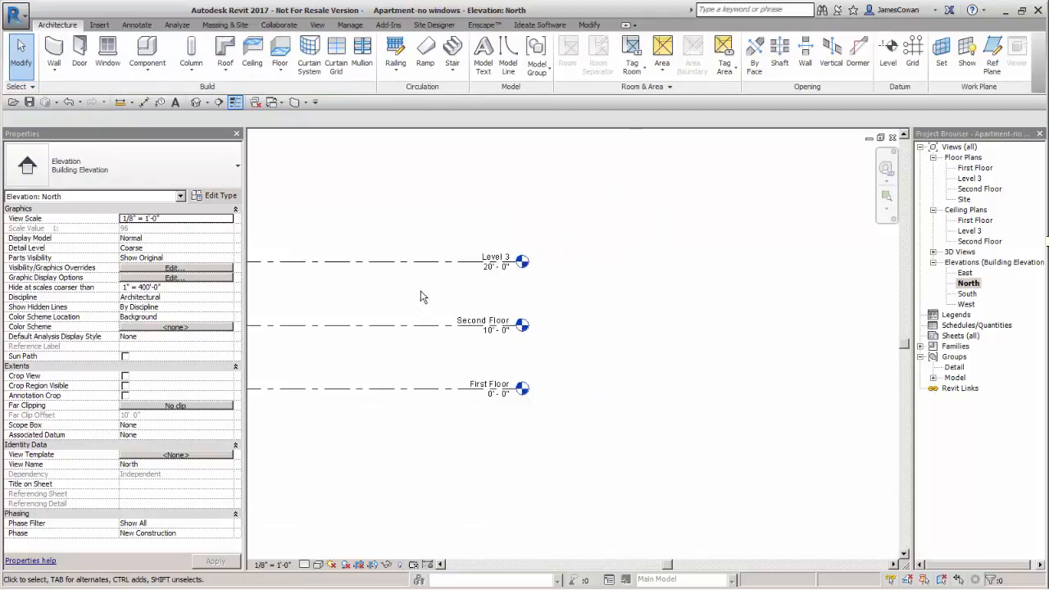
{"action": "middle_click_drag", "start_coordinate": [336, 294], "coordinate": [593, 356]}
{"action": "scroll", "coordinate": [444, 316], "scroll_direction": "down", "scroll_amount": 3}
{"action": "middle_click_drag", "start_coordinate": [500, 285], "coordinate": [557, 292]}
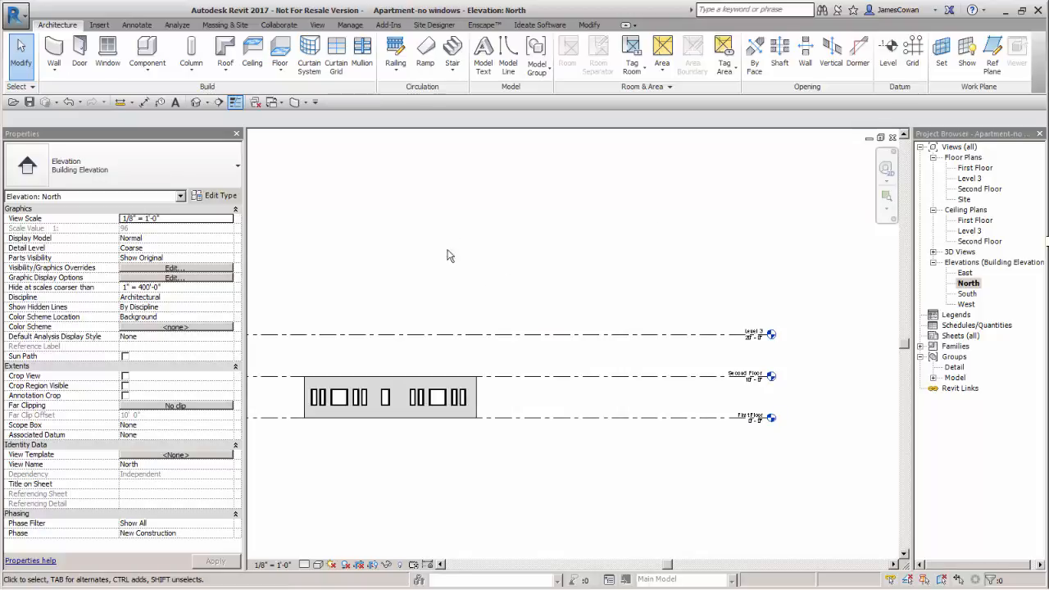
{"action": "left_click", "coordinate": [536, 333]}
{"action": "right_click", "coordinate": [537, 334]}
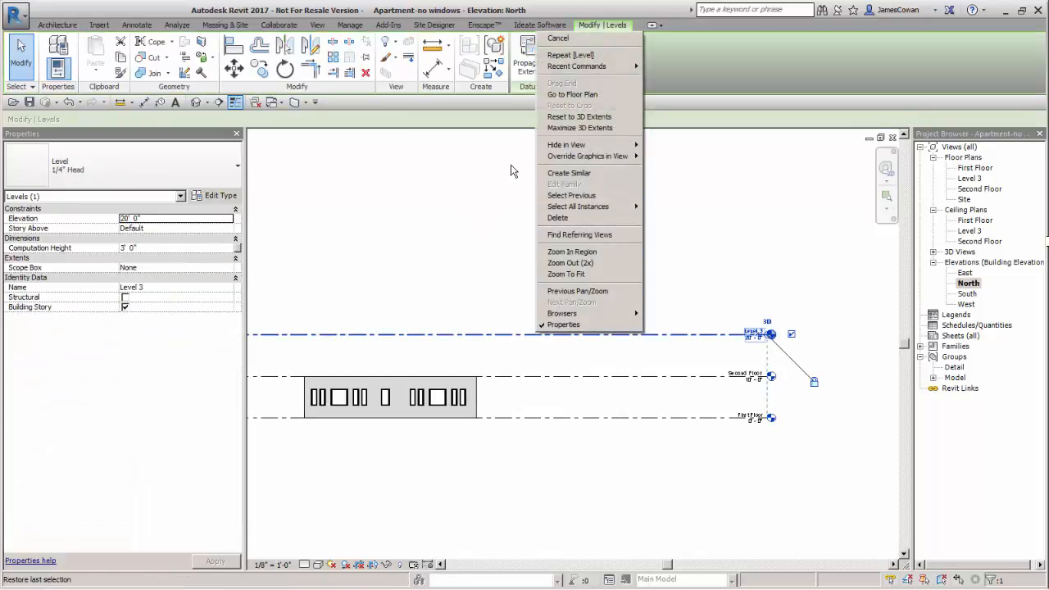
{"action": "left_click", "coordinate": [577, 173]}
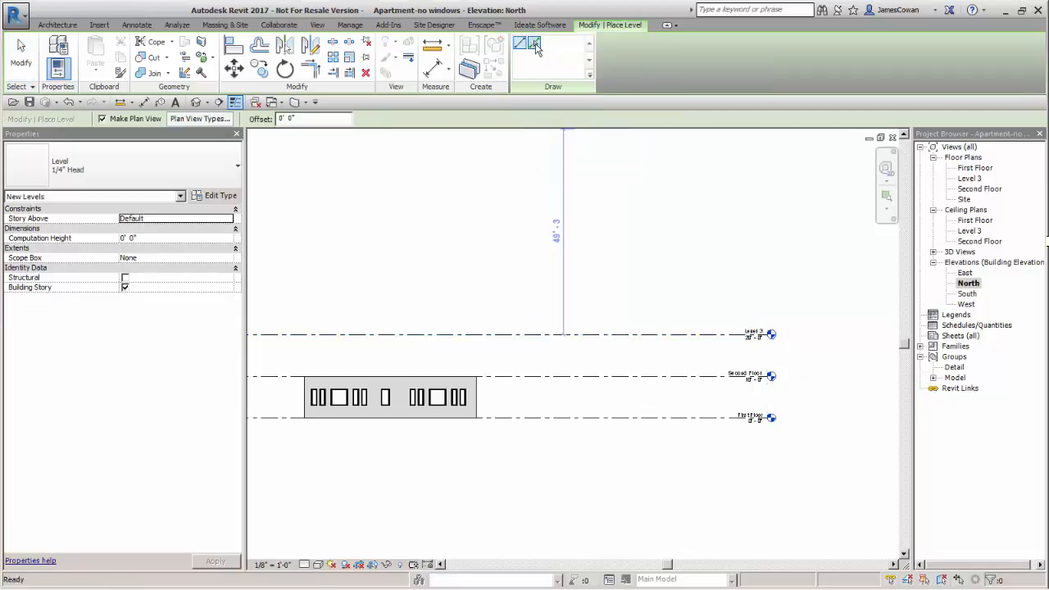
{"action": "left_click", "coordinate": [535, 45]}
{"action": "left_click_drag", "start_coordinate": [316, 119], "coordinate": [270, 119]}
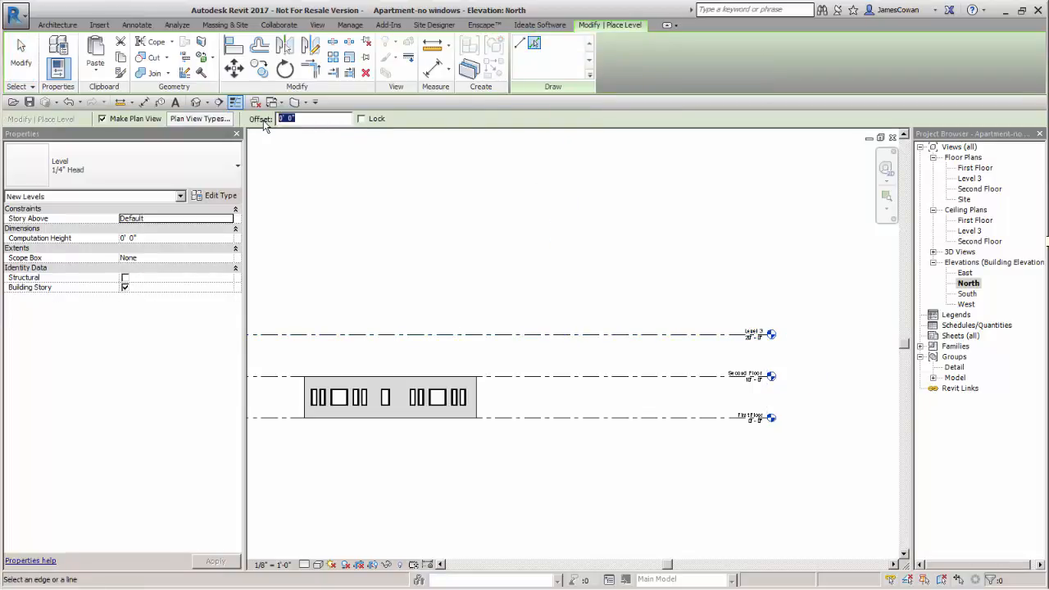
{"action": "type", "text": "10"}
{"action": "key", "text": "Return"}
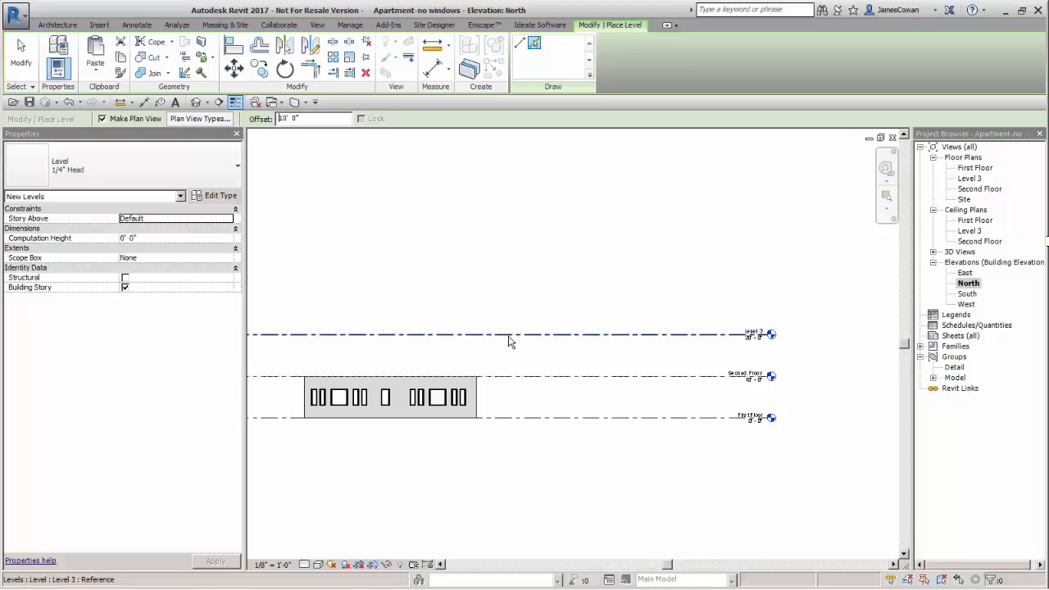
{"action": "scroll", "coordinate": [622, 369], "scroll_direction": "up", "scroll_amount": 2}
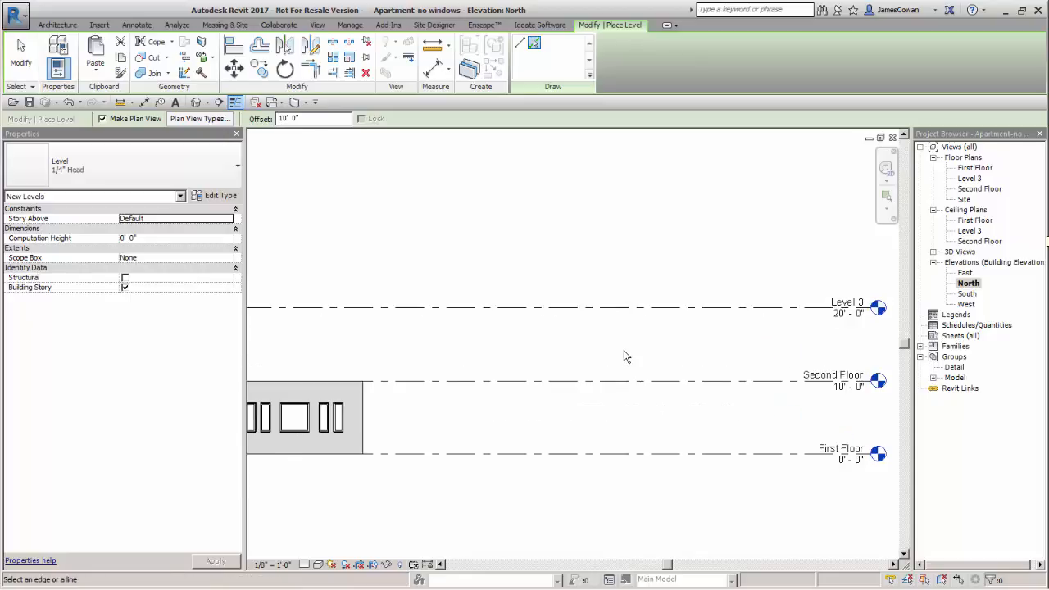
{"action": "scroll", "coordinate": [623, 357], "scroll_direction": "up", "scroll_amount": 2}
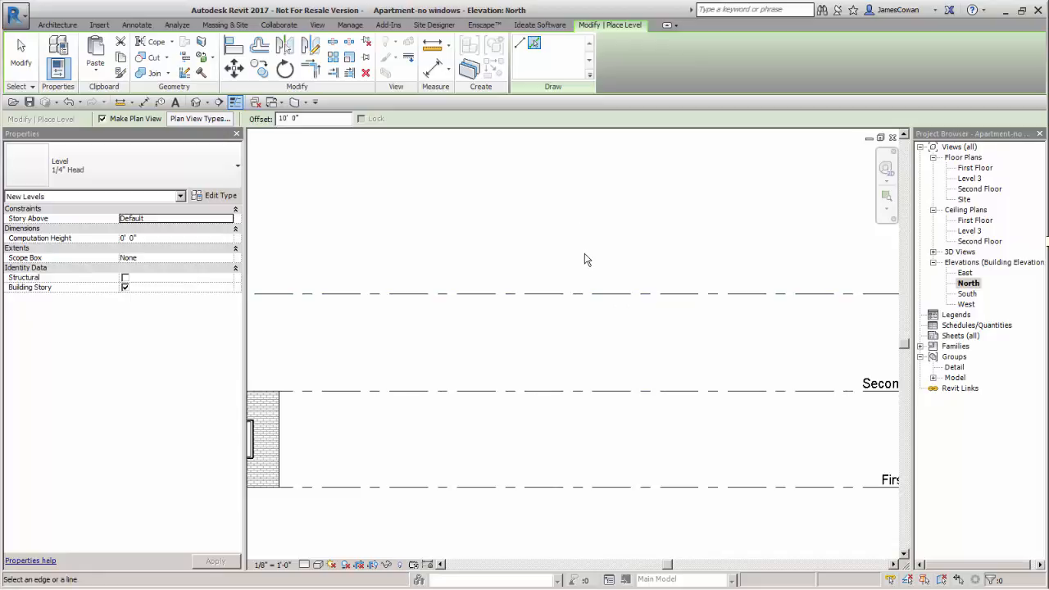
{"action": "left_click", "coordinate": [575, 292]}
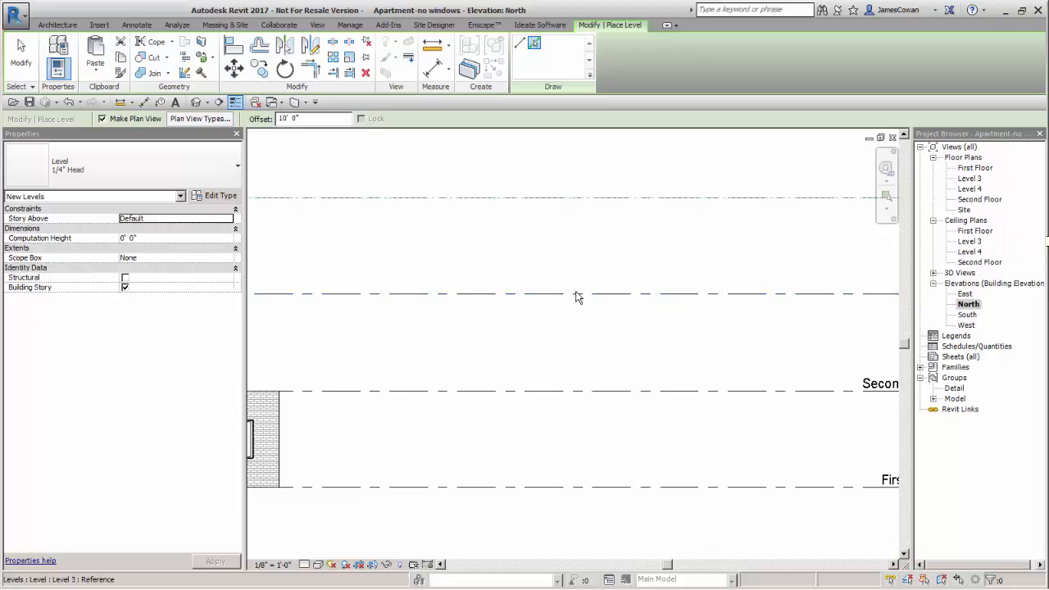
Add another level 10' above Level 4 by picking its line, and end level placement
{"action": "middle_click_drag", "start_coordinate": [576, 294], "coordinate": [597, 377]}
{"action": "scroll", "coordinate": [596, 377], "scroll_direction": "down", "scroll_amount": 1}
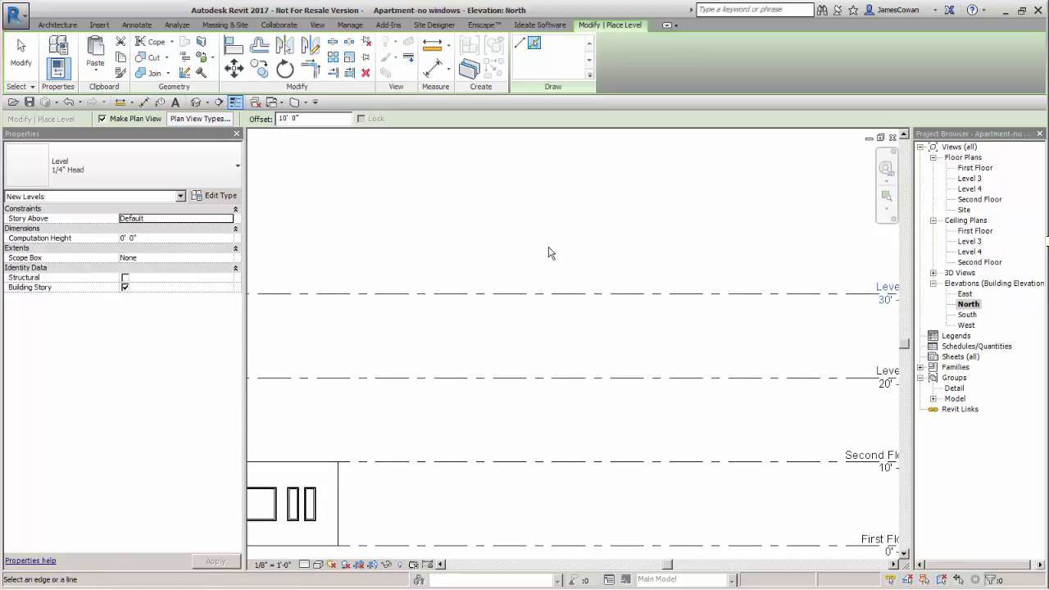
{"action": "left_click", "coordinate": [557, 298]}
{"action": "middle_click_drag", "start_coordinate": [557, 297], "coordinate": [581, 292]}
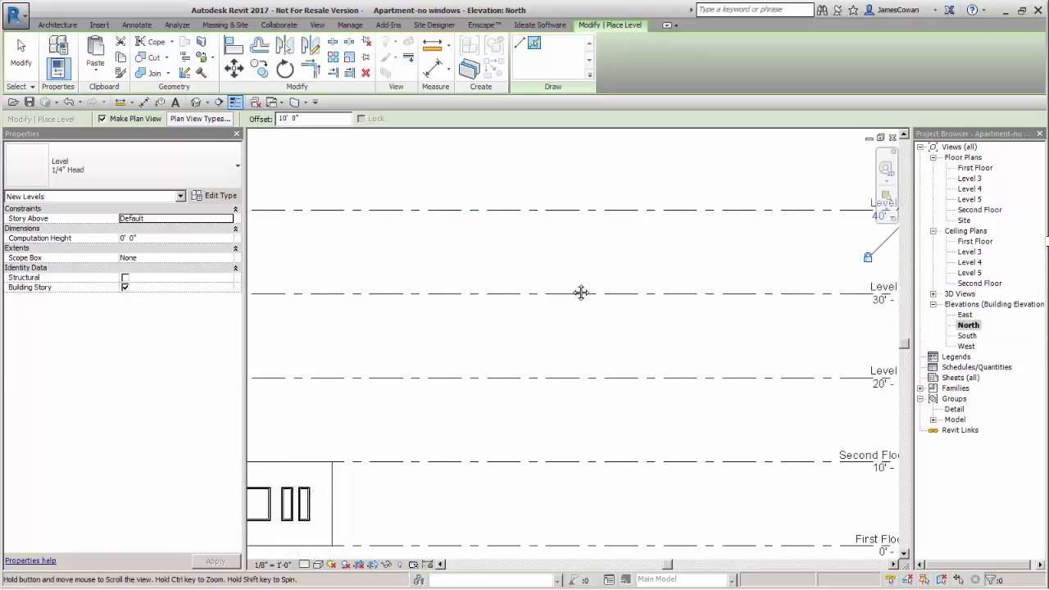
{"action": "scroll", "coordinate": [482, 281], "scroll_direction": "down", "scroll_amount": 2}
{"action": "scroll", "coordinate": [565, 357], "scroll_direction": "up", "scroll_amount": 3}
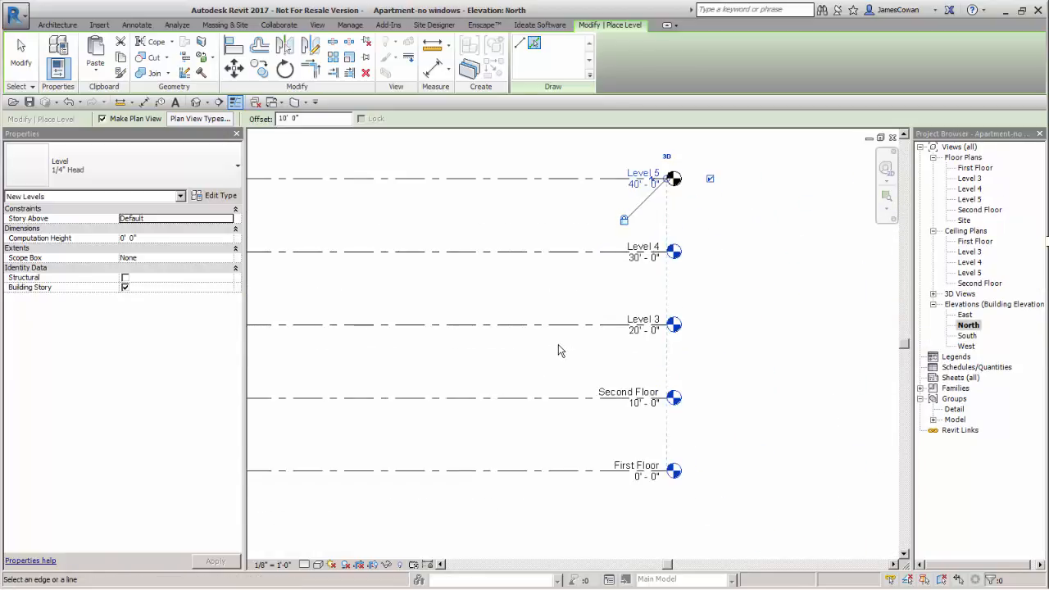
{"action": "key", "text": "Escape"}
{"action": "key", "text": "Escape"}
{"action": "scroll", "coordinate": [639, 369], "scroll_direction": "up", "scroll_amount": 2}
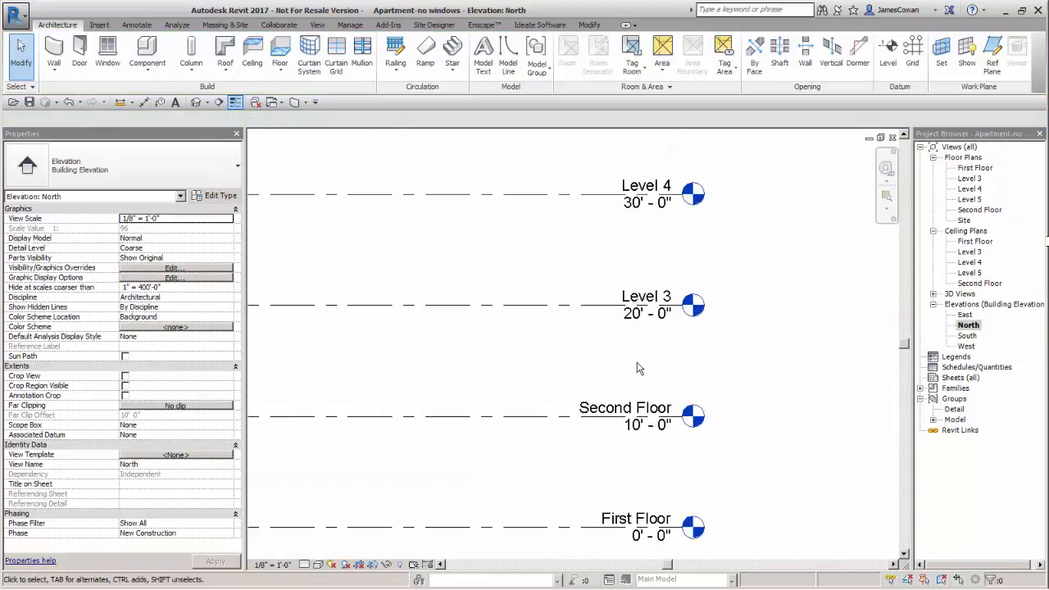
Rename Level 3 as Third Floor and rename its corresponding views as well
{"action": "double_click", "coordinate": [653, 301]}
{"action": "type", "text": "Third F"}
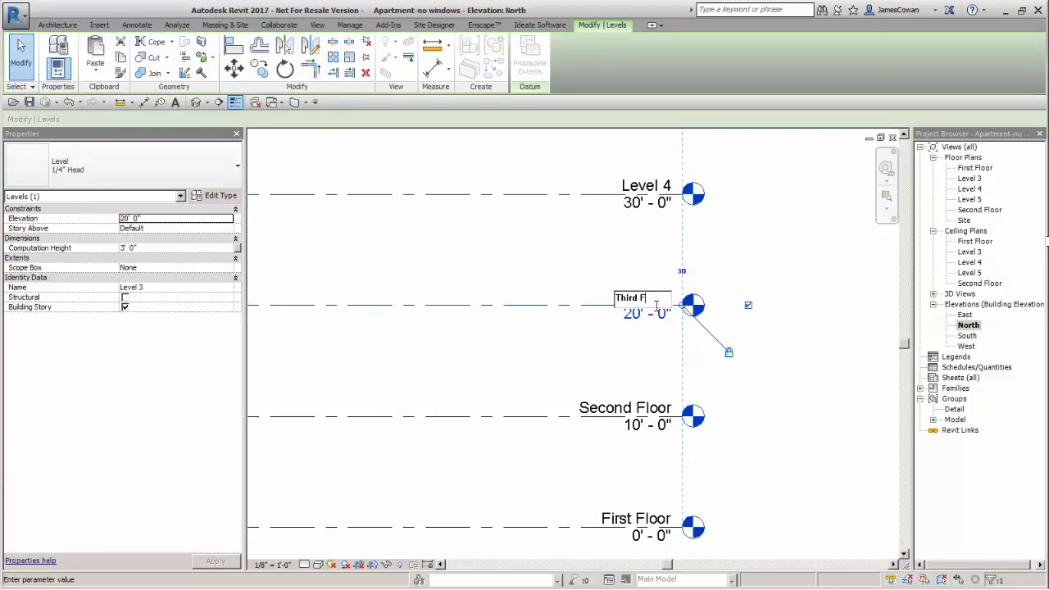
{"action": "type", "text": "loor"}
{"action": "key", "text": "Return"}
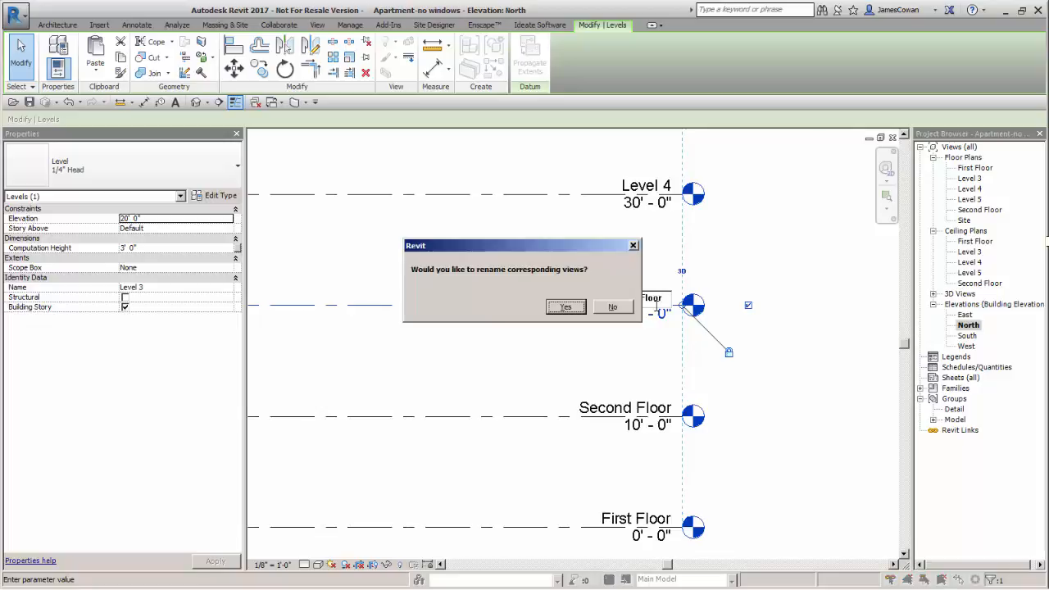
{"action": "left_click", "coordinate": [565, 307]}
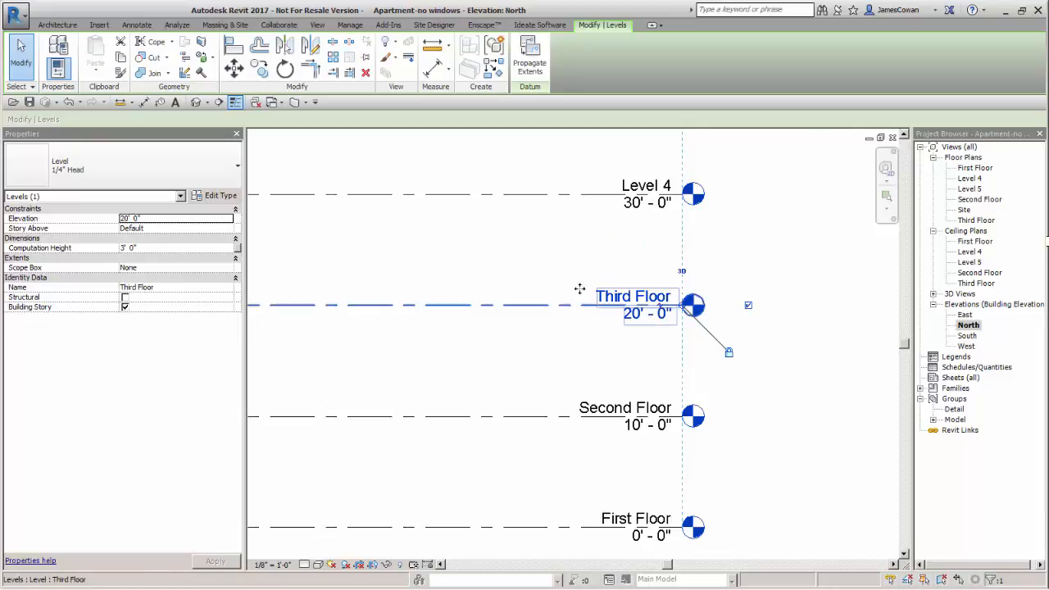
Rename Level 4 as Fourth Floor, also renaming its corresponding views
{"action": "scroll", "coordinate": [579, 288], "scroll_direction": "down", "scroll_amount": 4}
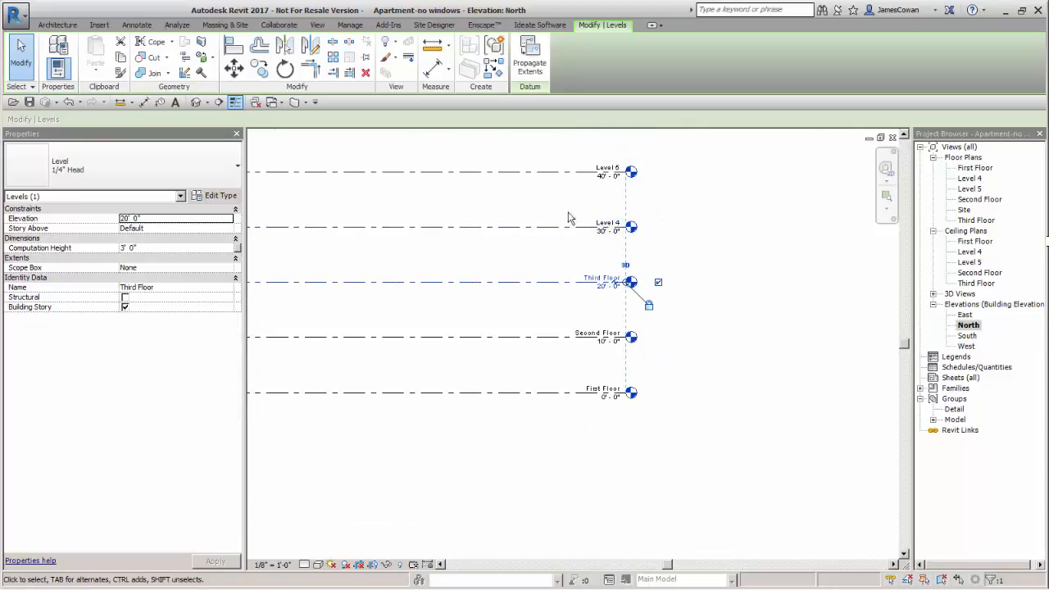
{"action": "scroll", "coordinate": [608, 261], "scroll_direction": "up", "scroll_amount": 3}
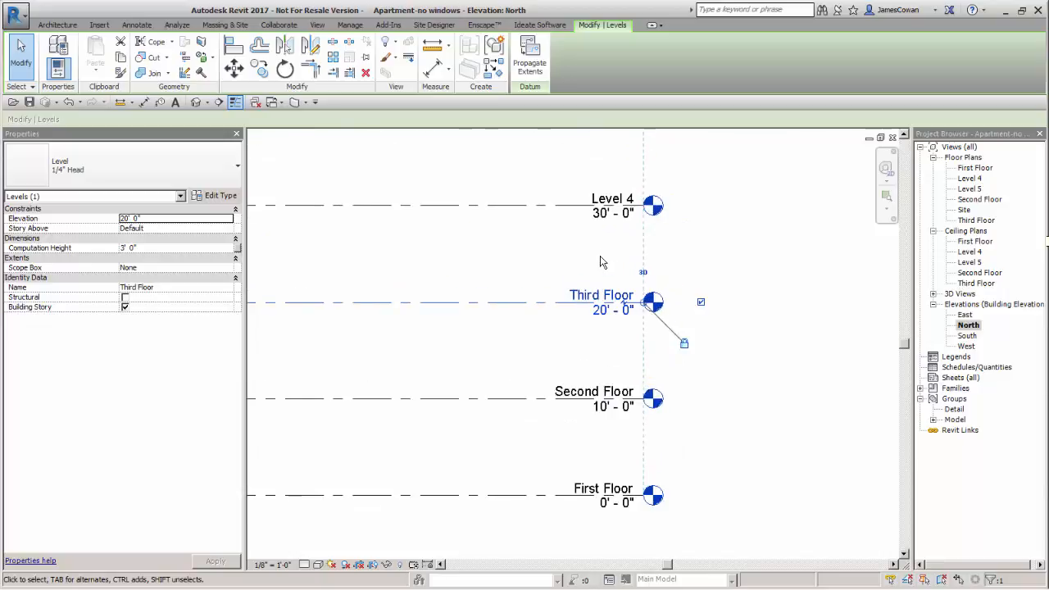
{"action": "scroll", "coordinate": [608, 252], "scroll_direction": "up", "scroll_amount": 1}
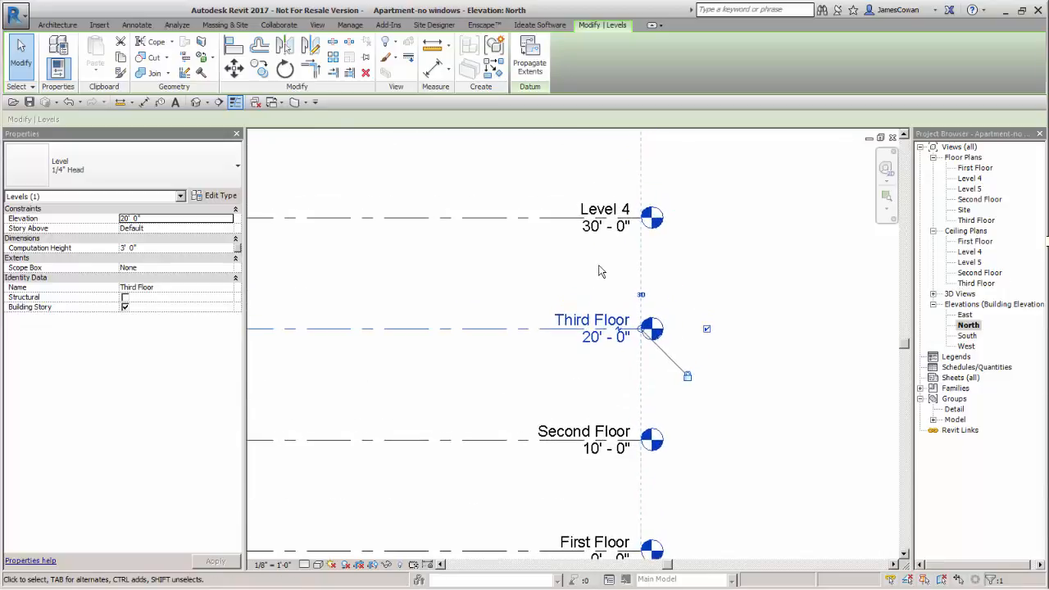
{"action": "double_click", "coordinate": [602, 211]}
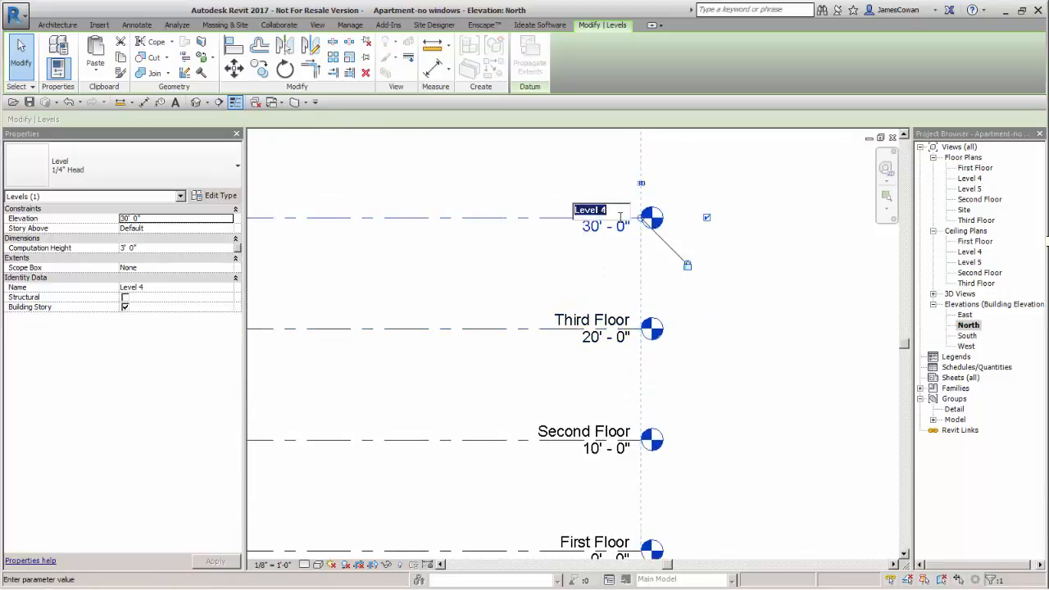
{"action": "type", "text": "Fourth Floor"}
{"action": "key", "text": "Return"}
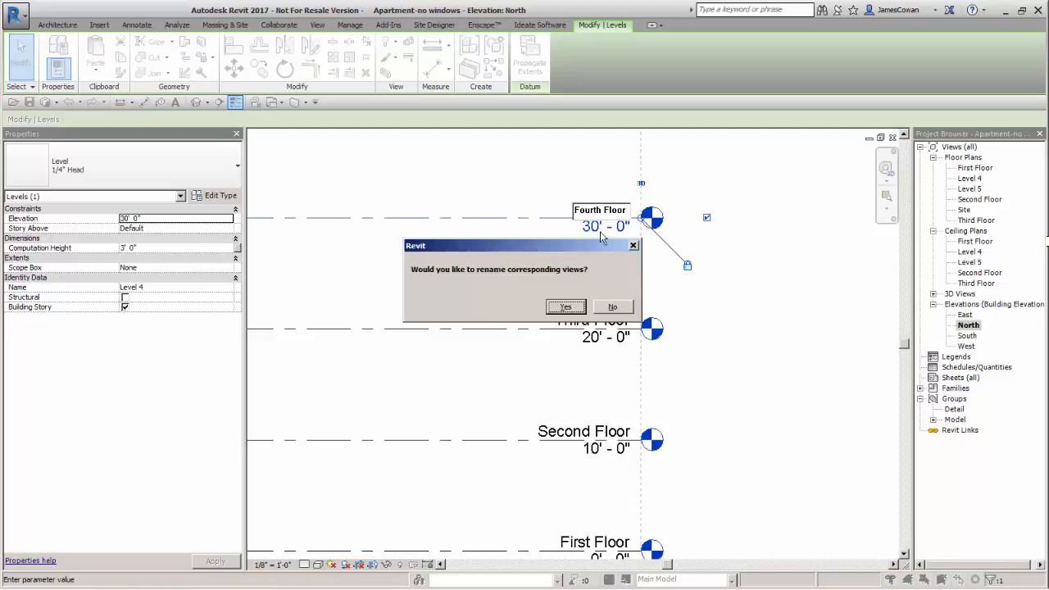
{"action": "left_click", "coordinate": [562, 308]}
Rename the topmost level, Level 5, as Roof and apply the new name to its corresponding views
{"action": "scroll", "coordinate": [563, 310], "scroll_direction": "down", "scroll_amount": 1}
{"action": "middle_click_drag", "start_coordinate": [564, 311], "coordinate": [586, 434]}
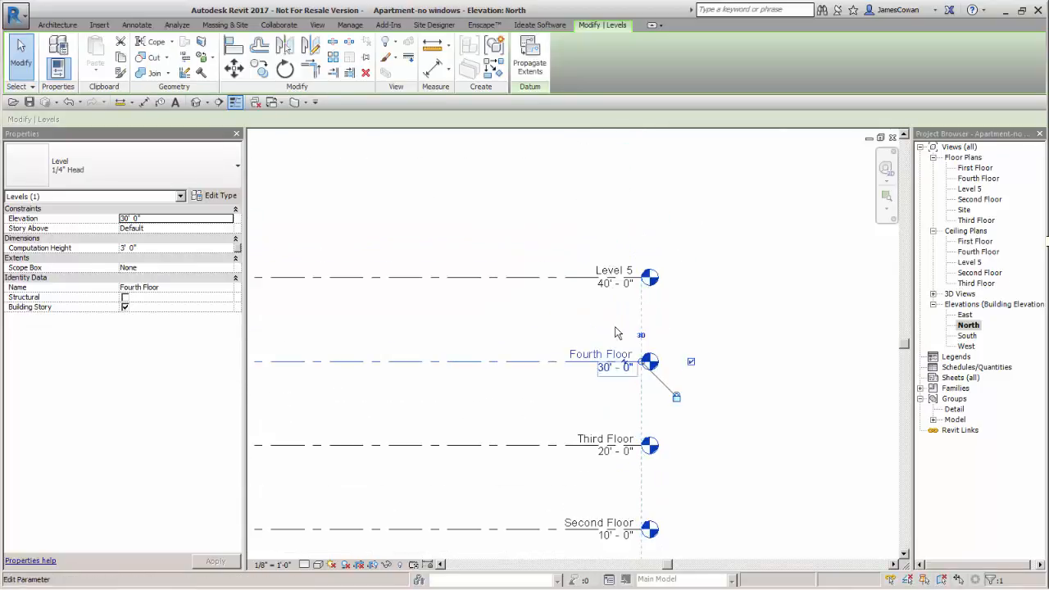
{"action": "left_click", "coordinate": [616, 282]}
{"action": "left_click", "coordinate": [615, 271]}
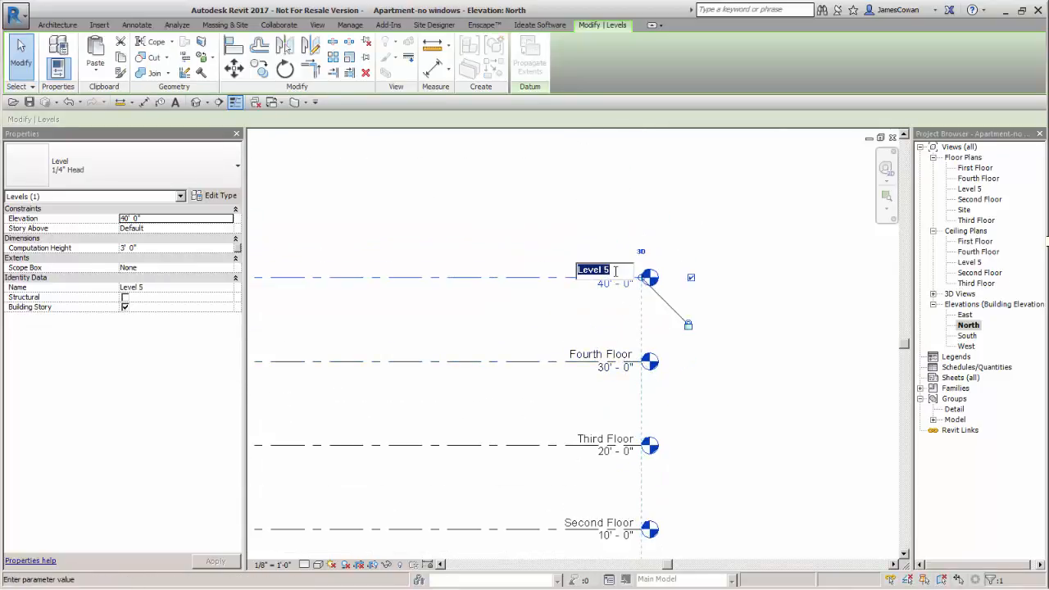
{"action": "type", "text": "Roof"}
{"action": "key", "text": "Return"}
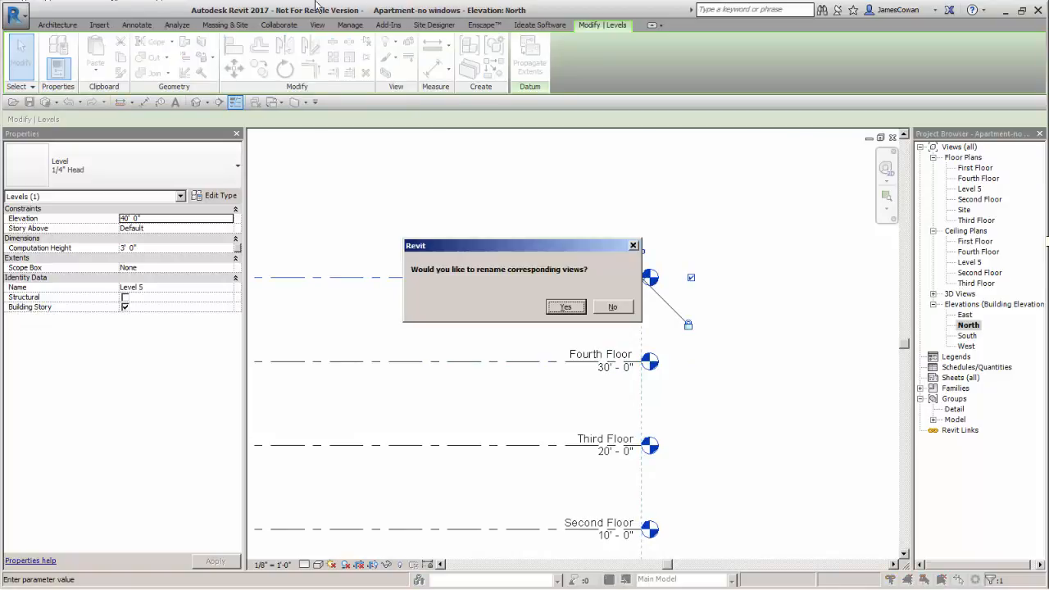
{"action": "left_click", "coordinate": [565, 307]}
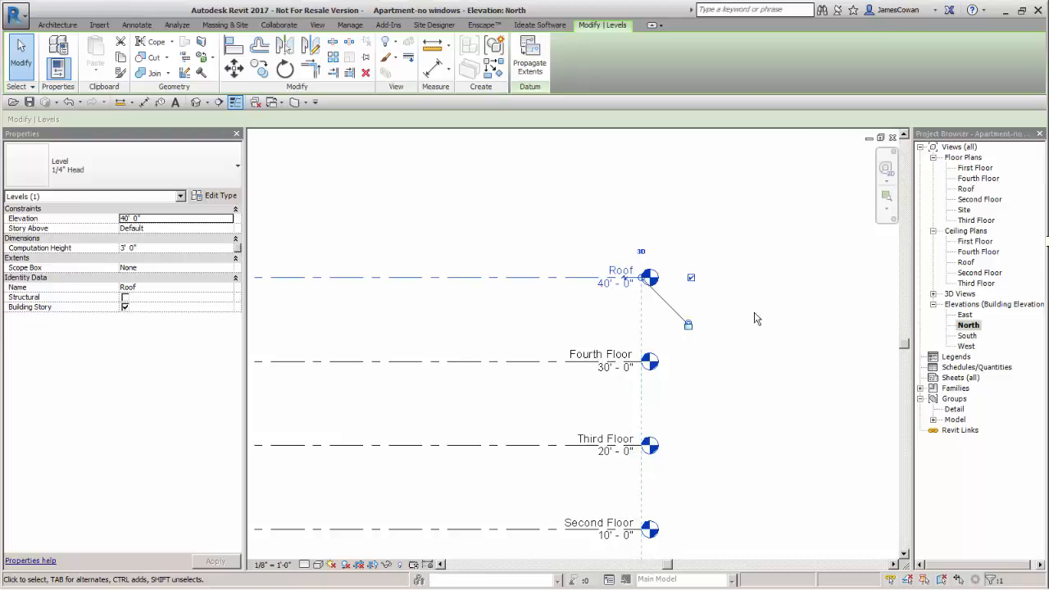
Open the First Floor floor plan view
{"action": "scroll", "coordinate": [755, 319], "scroll_direction": "down", "scroll_amount": 4}
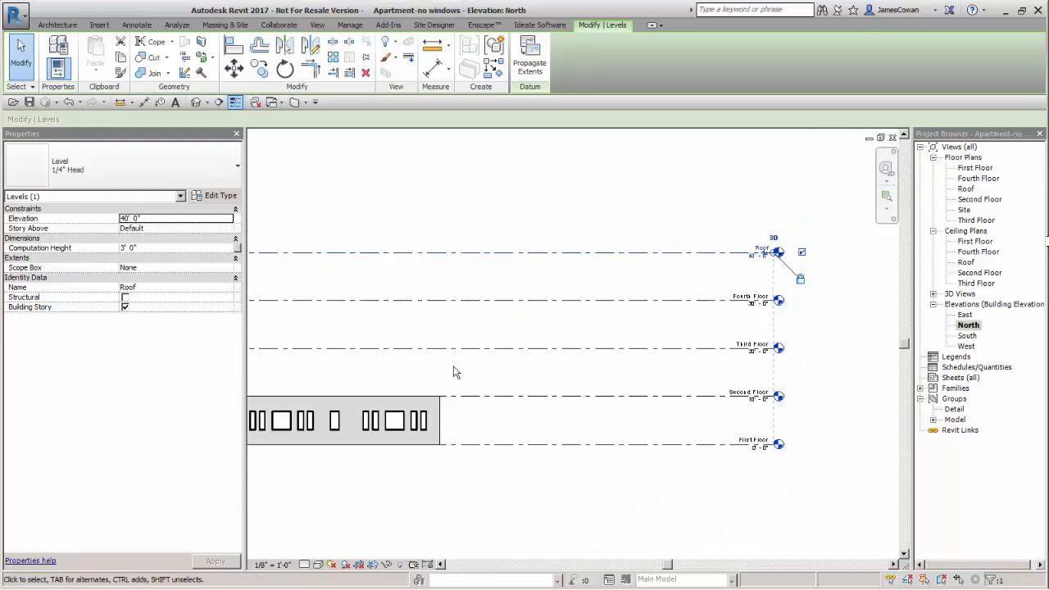
{"action": "middle_click_drag", "start_coordinate": [488, 361], "coordinate": [609, 354]}
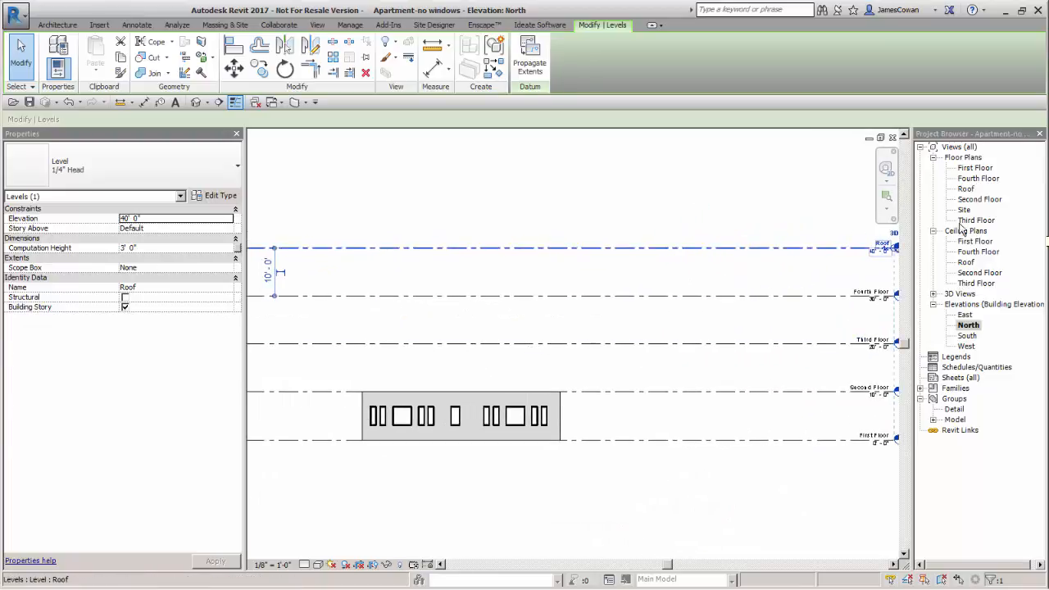
{"action": "double_click", "coordinate": [971, 168]}
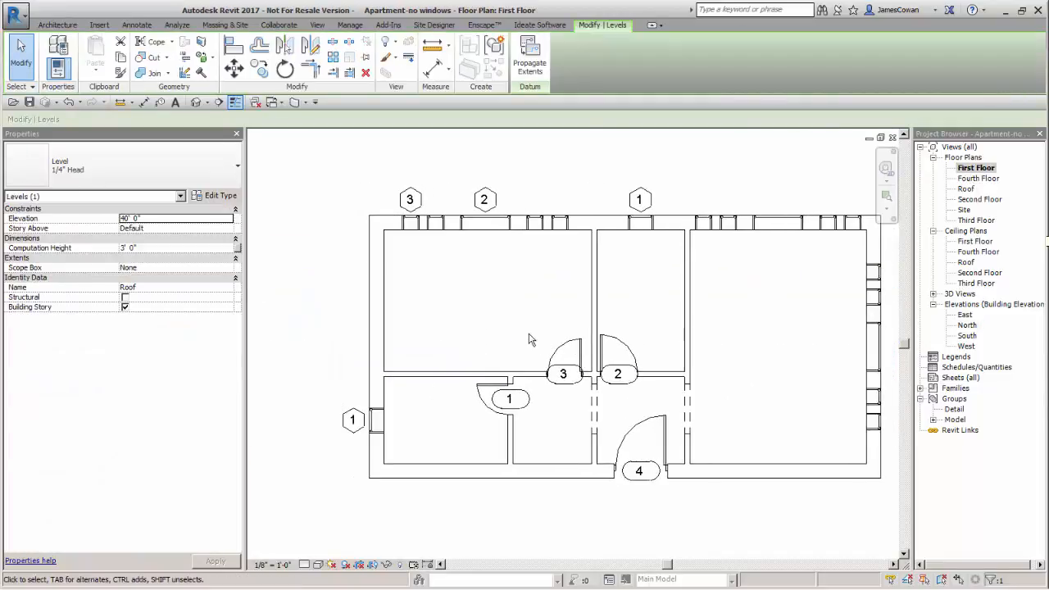
Draw a vertical grid line along the west exterior wall's centerline, from about 5' beyond the north wall to below the south wall
{"action": "scroll", "coordinate": [528, 339], "scroll_direction": "down", "scroll_amount": 1}
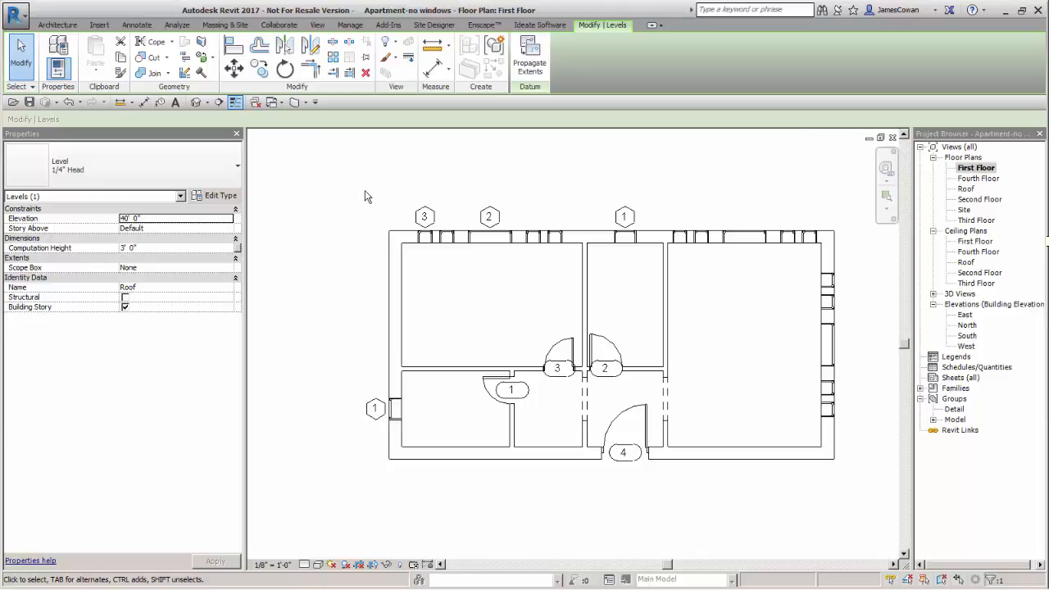
{"action": "left_click", "coordinate": [63, 25]}
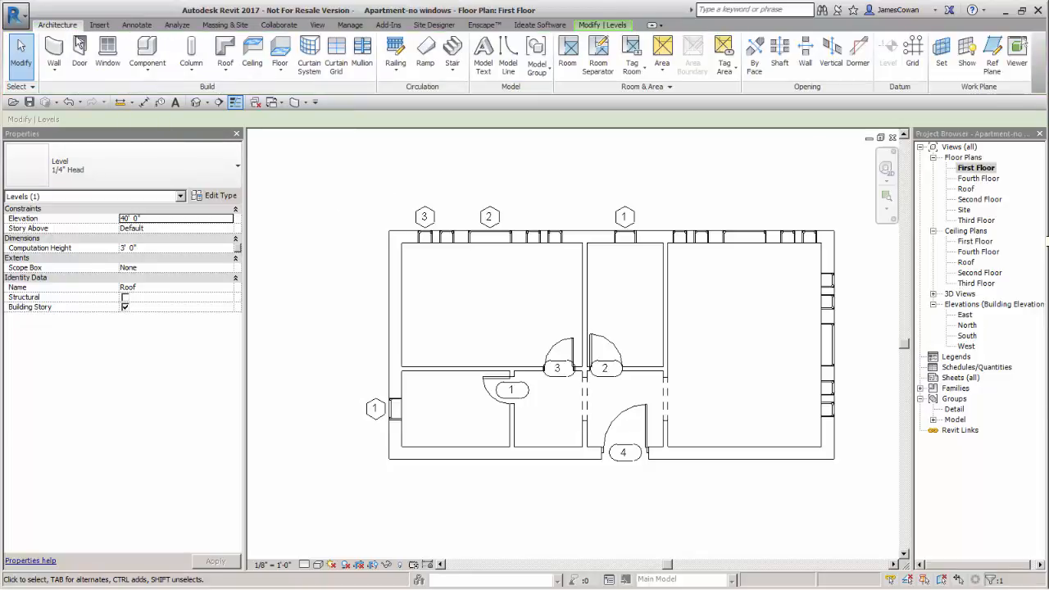
{"action": "left_click", "coordinate": [912, 67]}
{"action": "scroll", "coordinate": [505, 238], "scroll_direction": "up", "scroll_amount": 2}
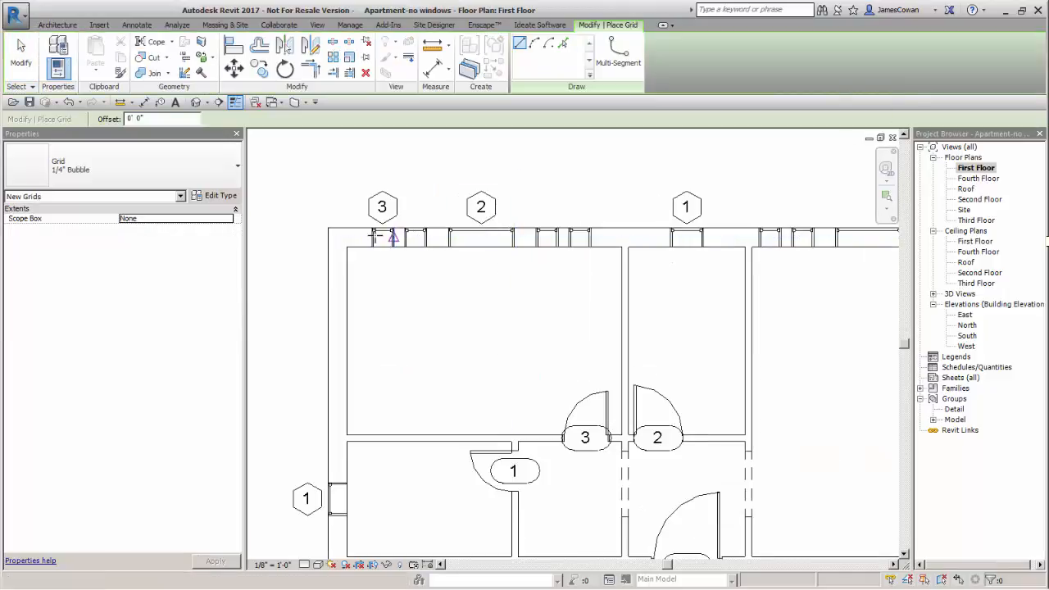
{"action": "left_click", "coordinate": [338, 153]}
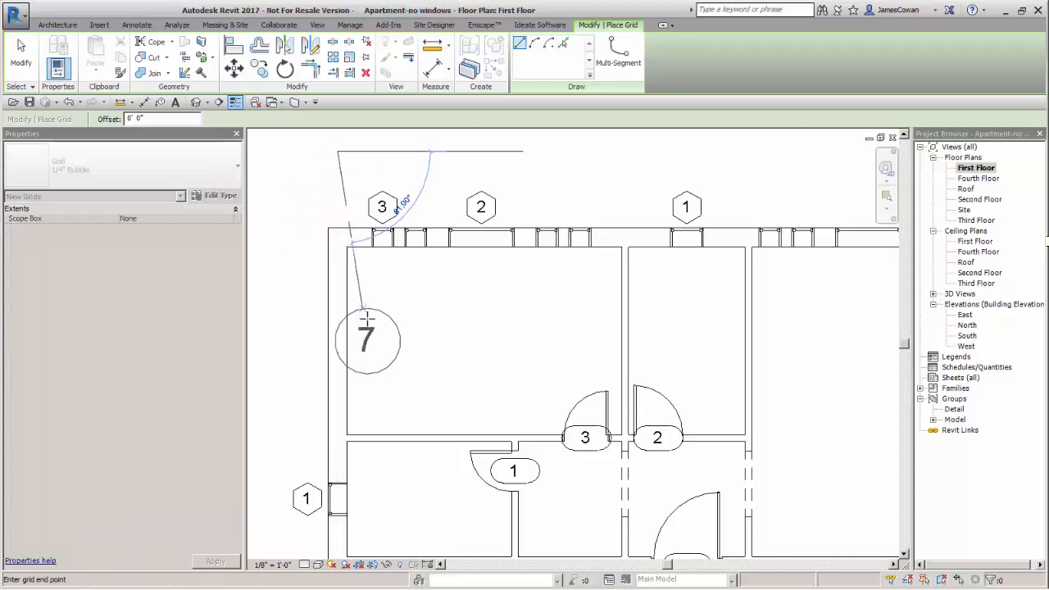
{"action": "scroll", "coordinate": [459, 272], "scroll_direction": "down", "scroll_amount": 3}
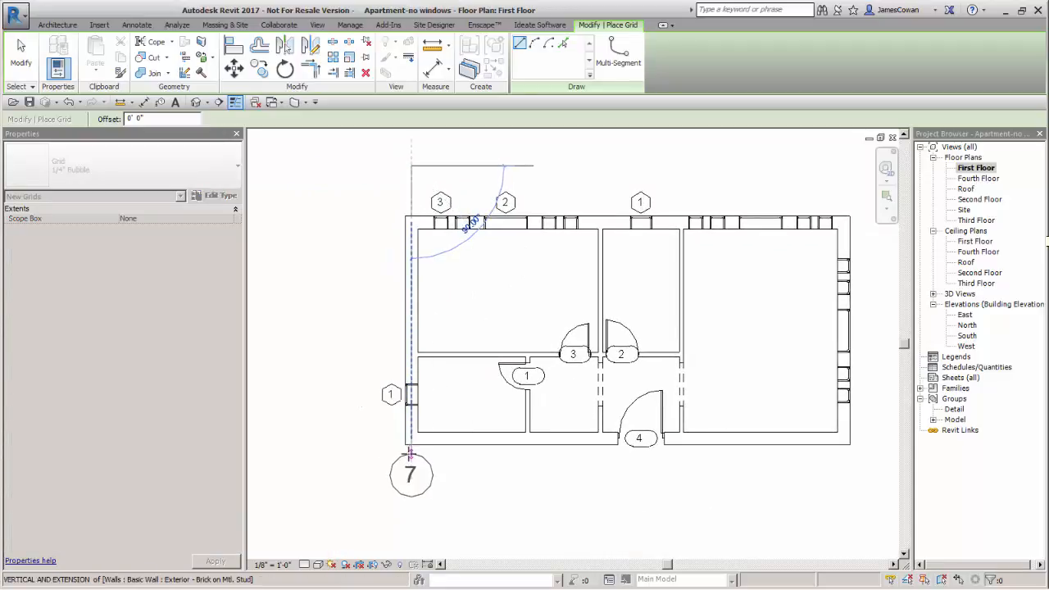
{"action": "left_click", "coordinate": [410, 470]}
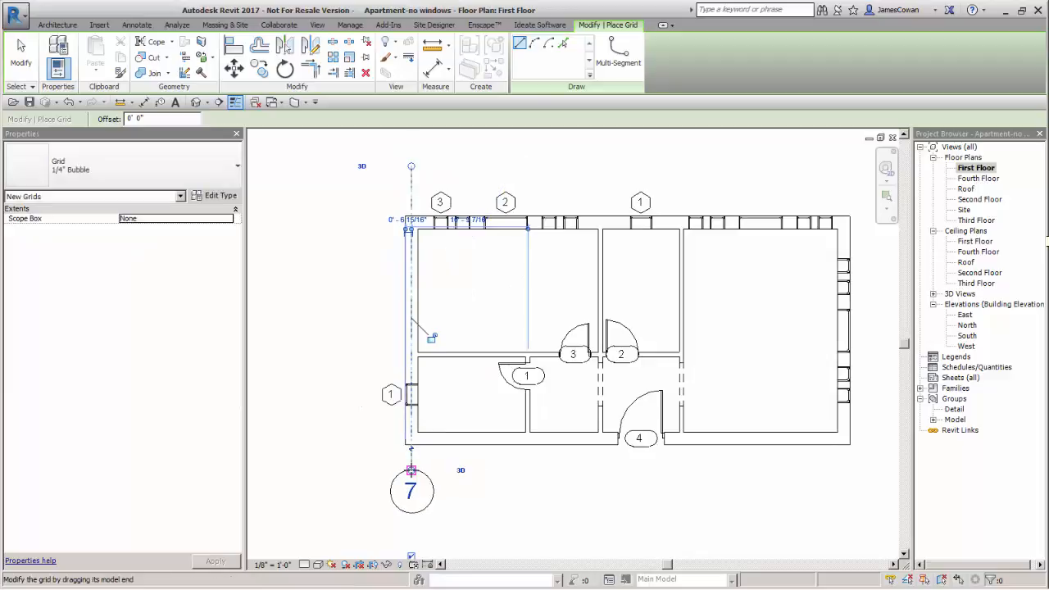
{"action": "key", "text": "Escape"}
{"action": "key", "text": "Escape"}
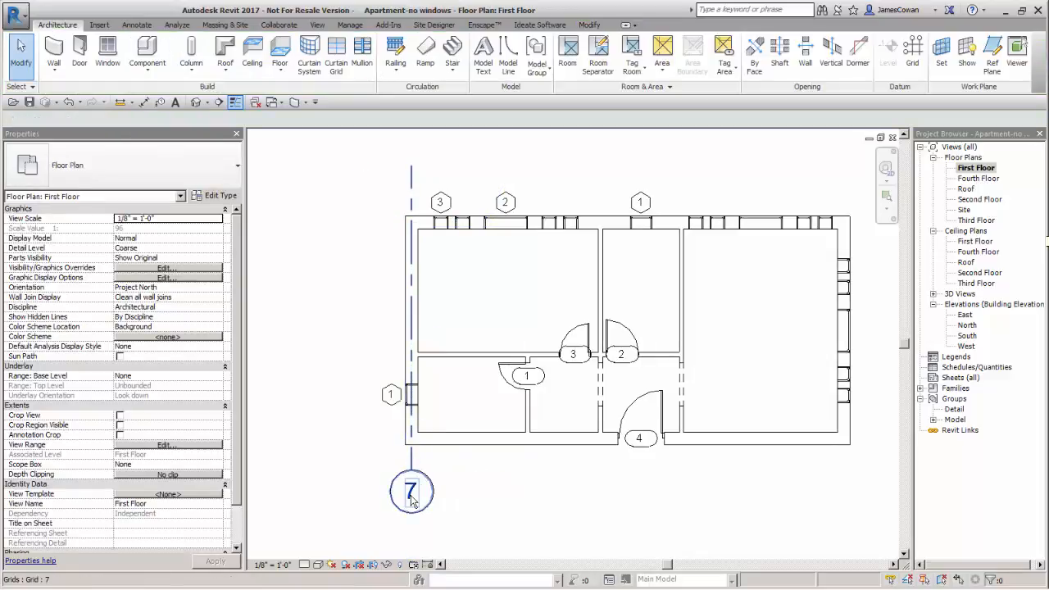
Renumber the grid line on the west exterior wall as 1
{"action": "left_click", "coordinate": [412, 495]}
{"action": "left_click", "coordinate": [411, 494]}
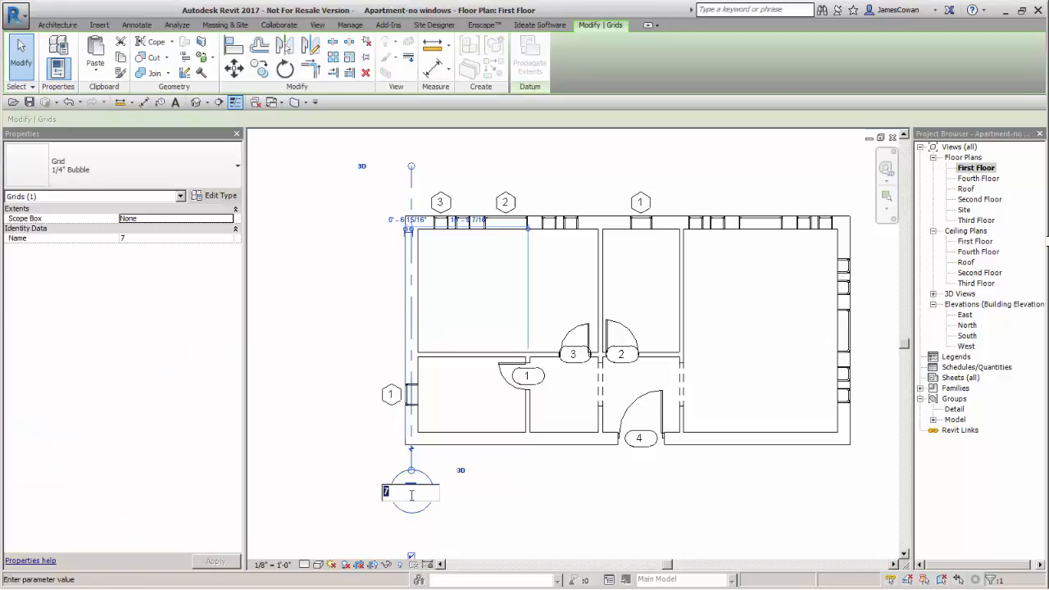
{"action": "type", "text": "1"}
{"action": "key", "text": "Return"}
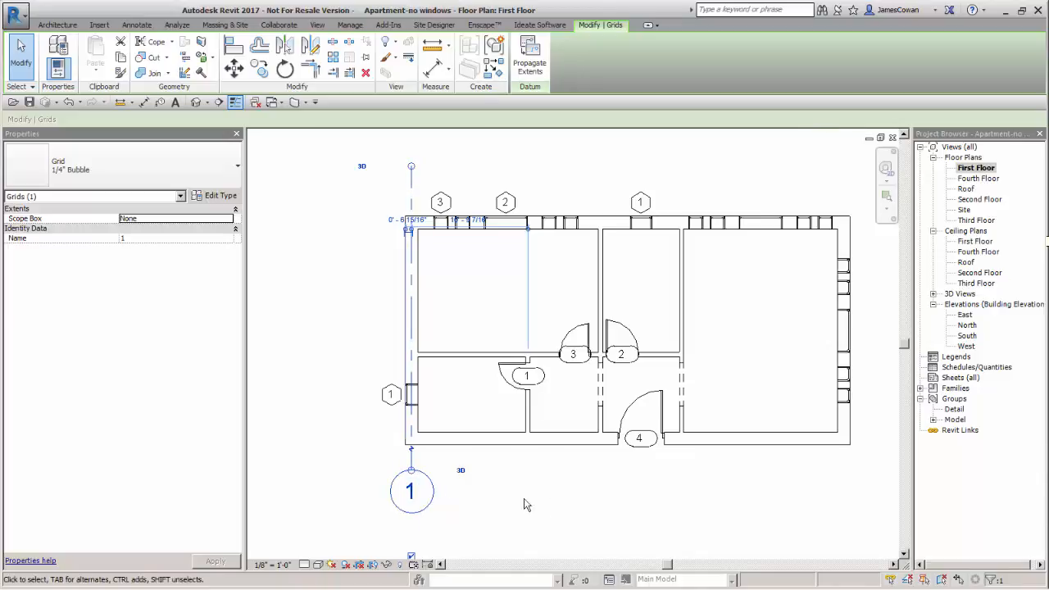
Draw a second vertical grid line through the partition between doors 3 and 2, aligning both ends with grid 1
{"action": "middle_click_drag", "start_coordinate": [574, 488], "coordinate": [573, 503]}
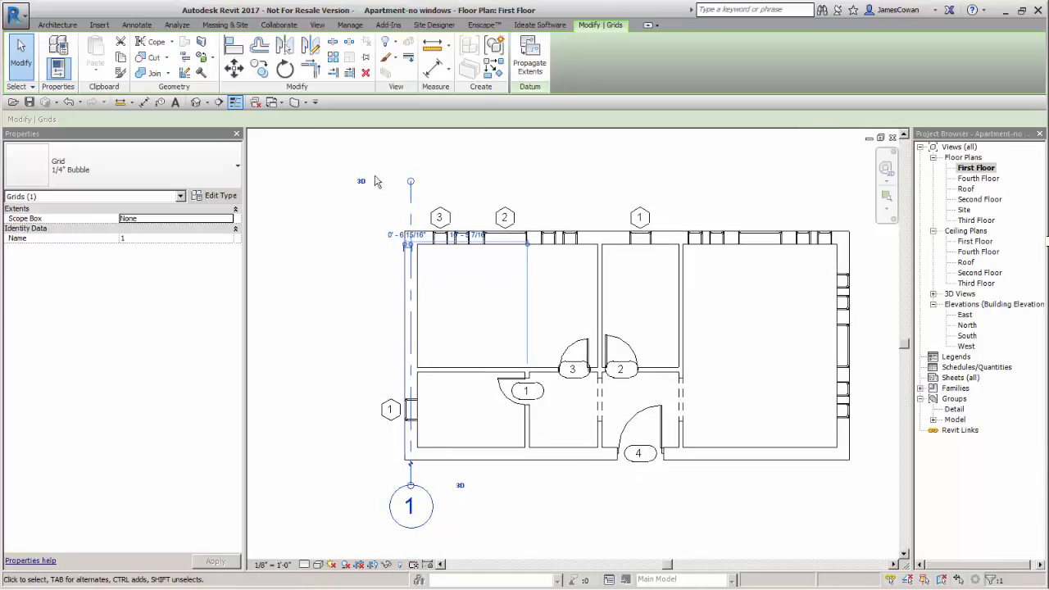
{"action": "left_click", "coordinate": [55, 26]}
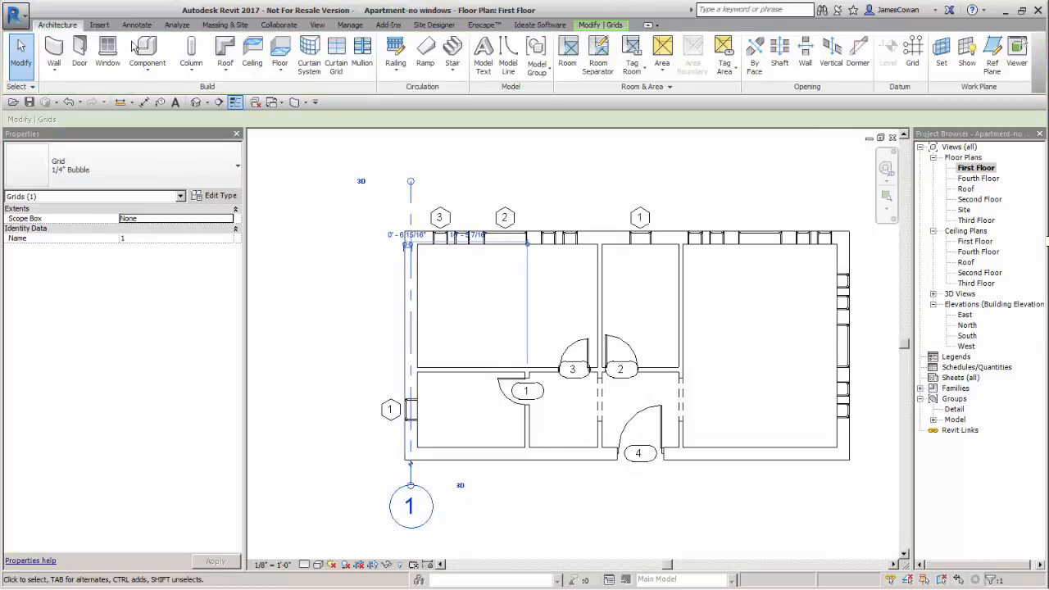
{"action": "left_click", "coordinate": [912, 53]}
{"action": "scroll", "coordinate": [631, 225], "scroll_direction": "up", "scroll_amount": 2}
{"action": "scroll", "coordinate": [625, 230], "scroll_direction": "up", "scroll_amount": 2}
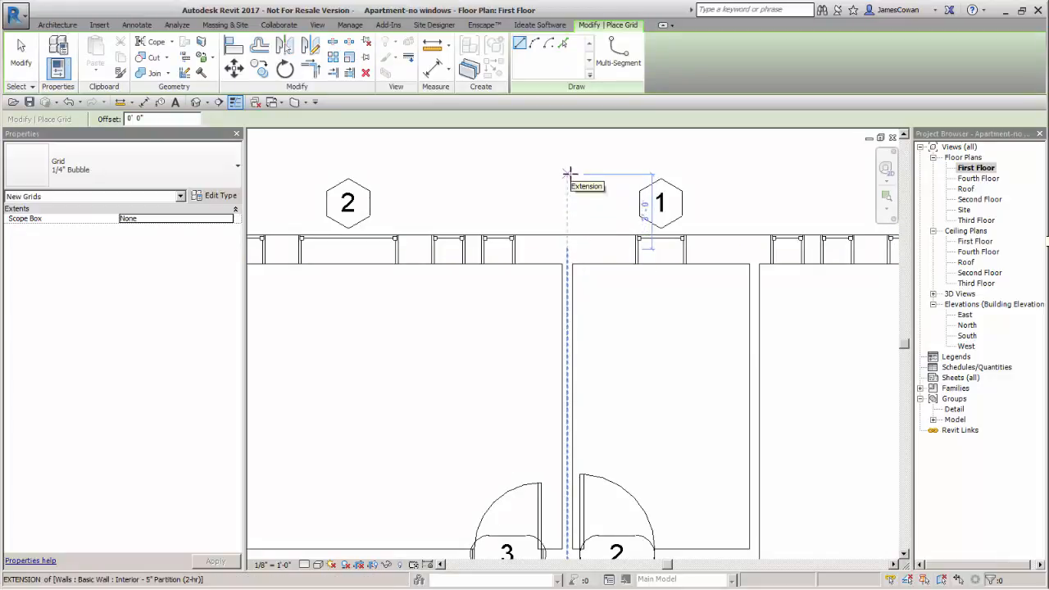
{"action": "scroll", "coordinate": [609, 199], "scroll_direction": "down", "scroll_amount": 3}
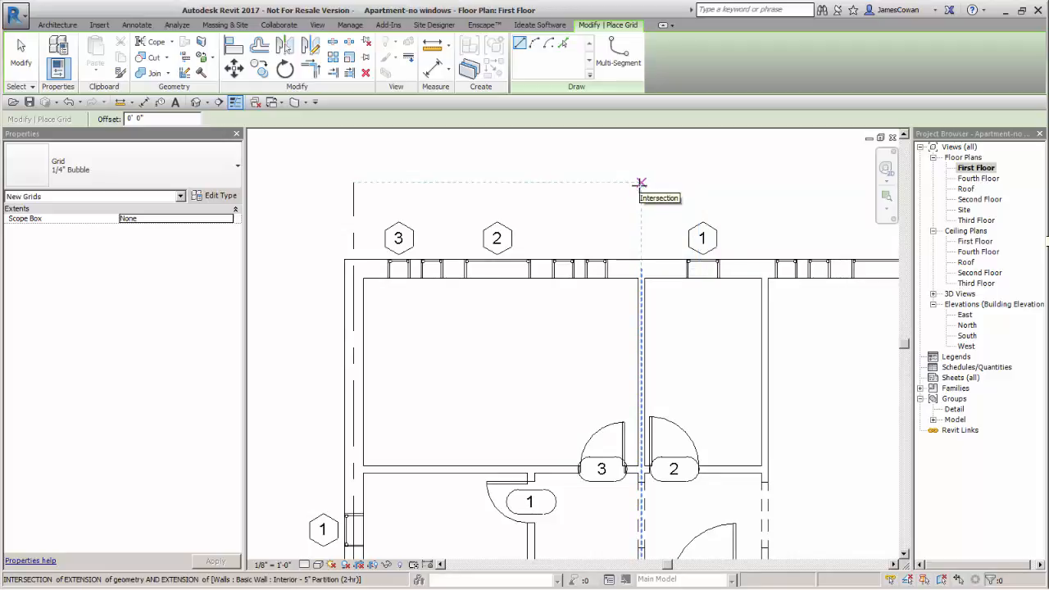
{"action": "left_click", "coordinate": [641, 182]}
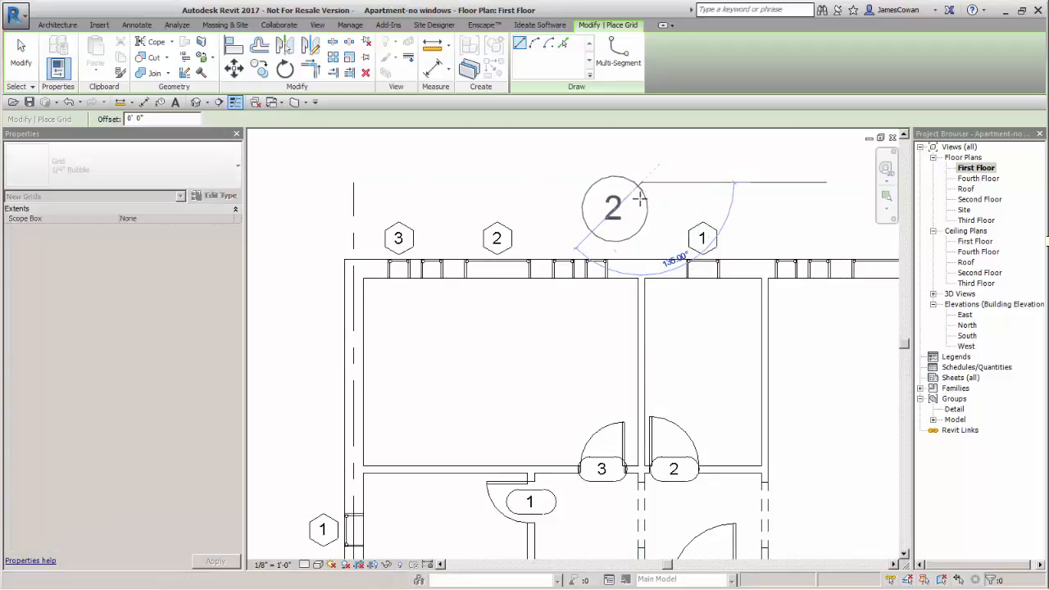
{"action": "scroll", "coordinate": [643, 385], "scroll_direction": "down", "scroll_amount": 3}
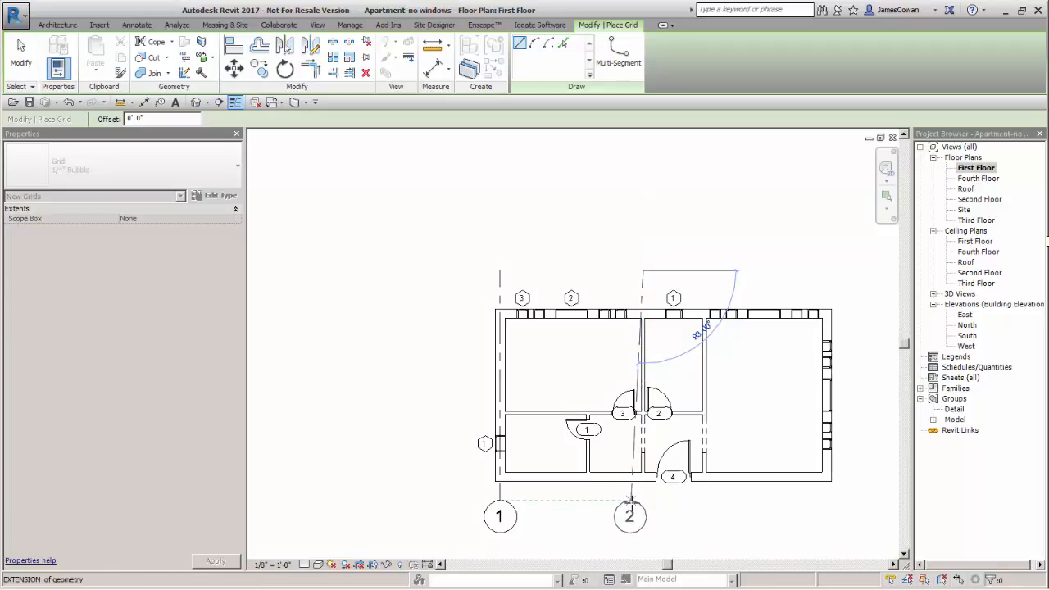
{"action": "left_click", "coordinate": [643, 499]}
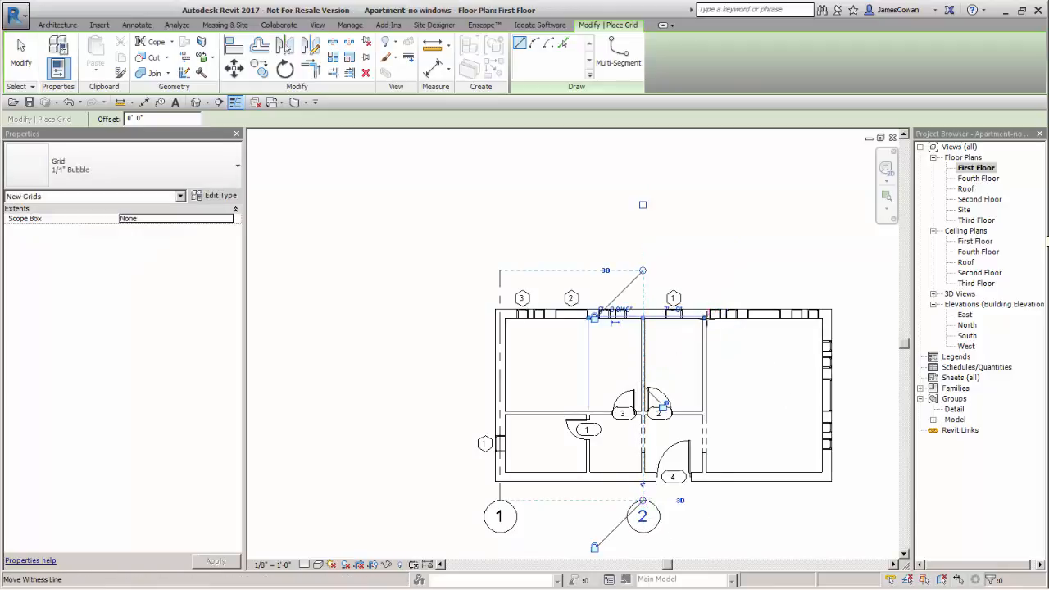
Draw a vertical grid line through the partition east of doors 2 and 4, aligning both ends with grids 1 and 2
{"action": "scroll", "coordinate": [708, 315], "scroll_direction": "up", "scroll_amount": 5}
{"action": "scroll", "coordinate": [708, 314], "scroll_direction": "up", "scroll_amount": 2}
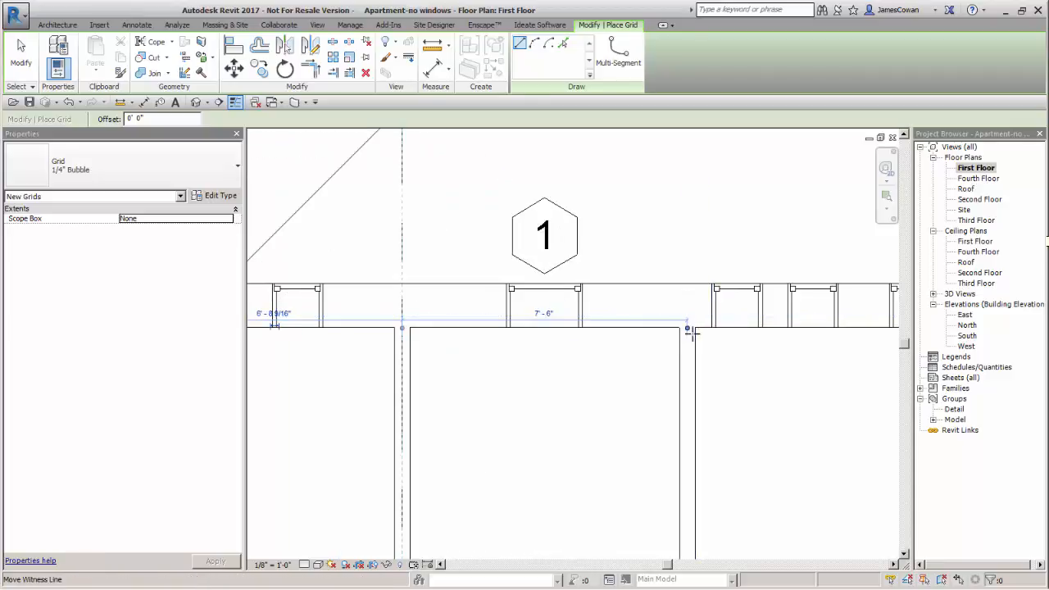
{"action": "left_click", "coordinate": [687, 328]}
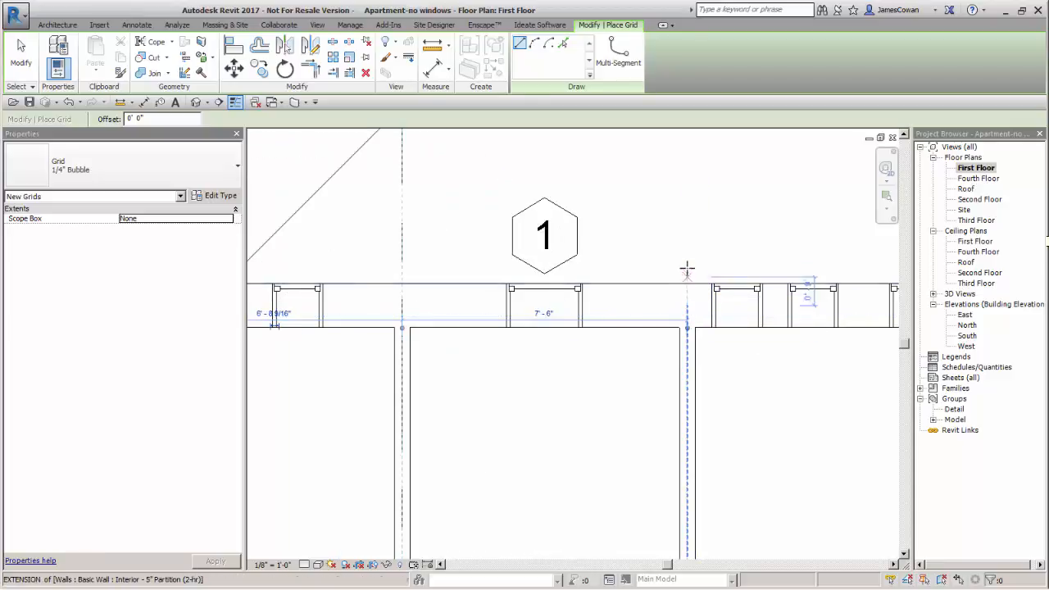
{"action": "middle_click_drag", "start_coordinate": [685, 192], "coordinate": [691, 319]}
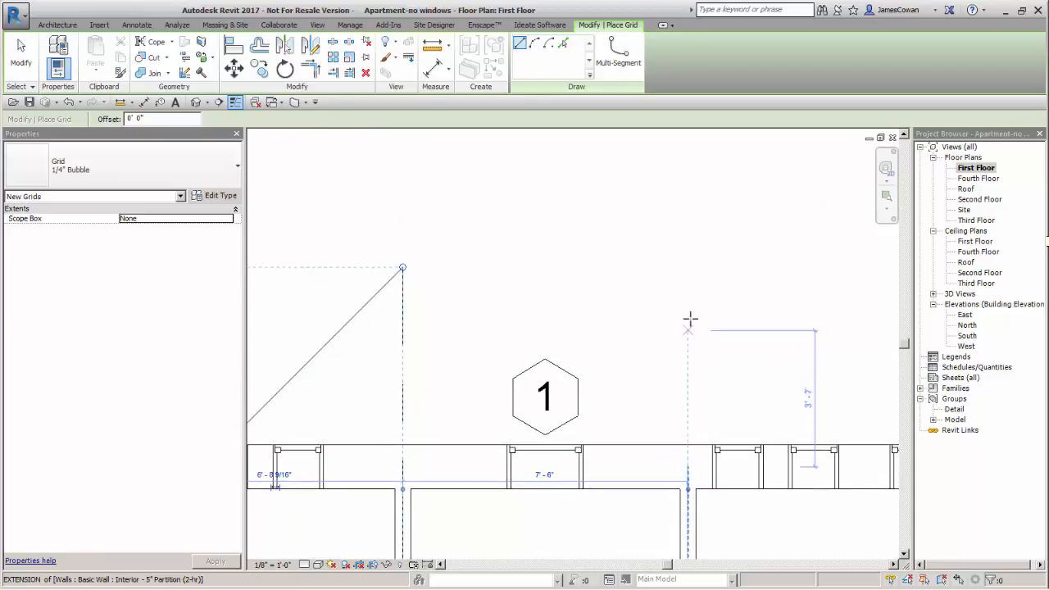
{"action": "left_click", "coordinate": [689, 267]}
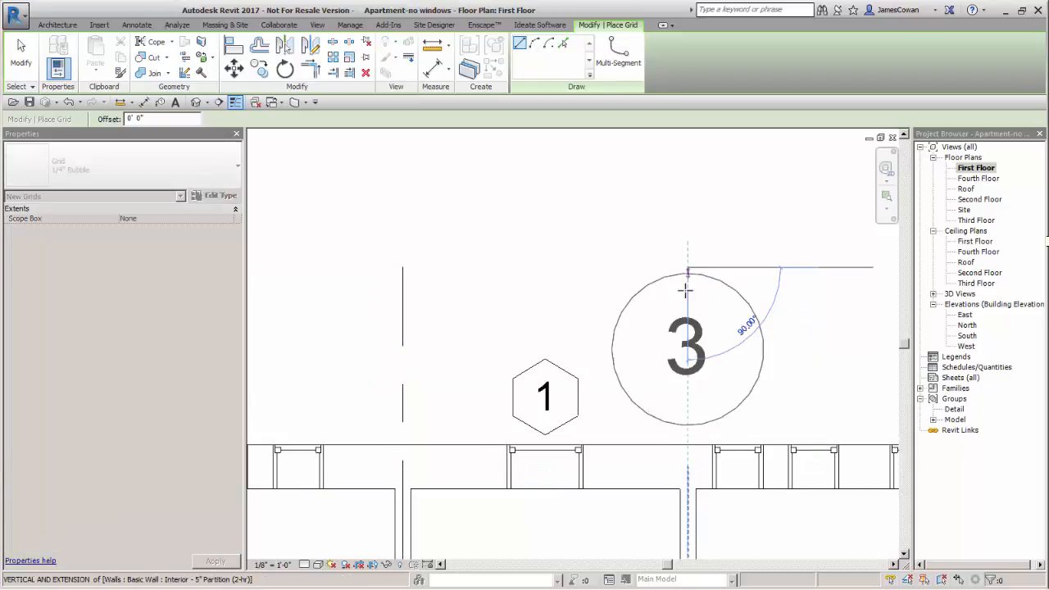
{"action": "scroll", "coordinate": [713, 339], "scroll_direction": "down", "scroll_amount": 3}
{"action": "middle_click_drag", "start_coordinate": [710, 347], "coordinate": [686, 206]}
{"action": "scroll", "coordinate": [677, 361], "scroll_direction": "down", "scroll_amount": 2}
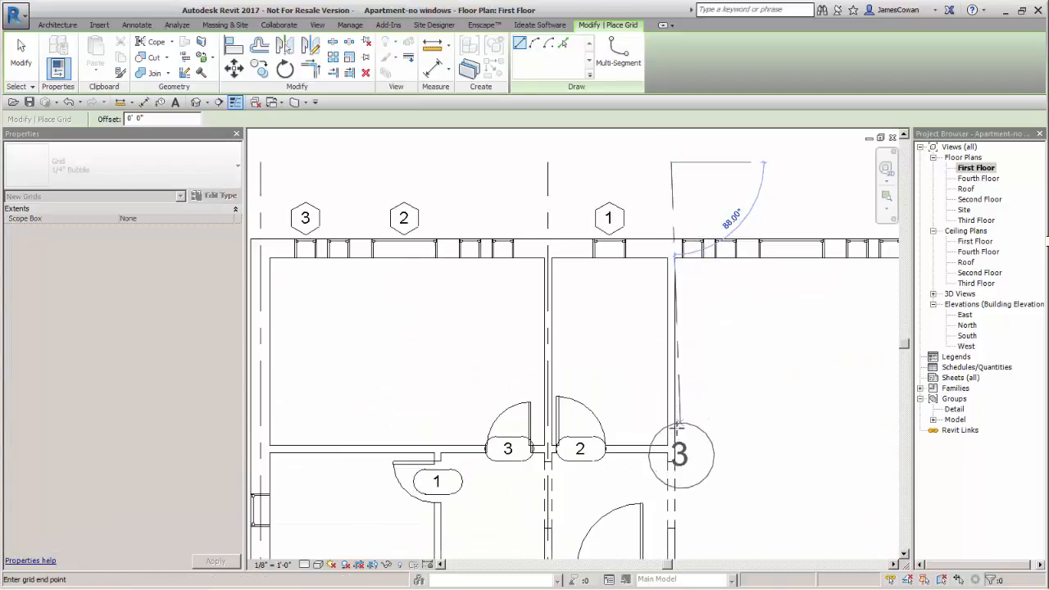
{"action": "middle_click_drag", "start_coordinate": [674, 446], "coordinate": [669, 317]}
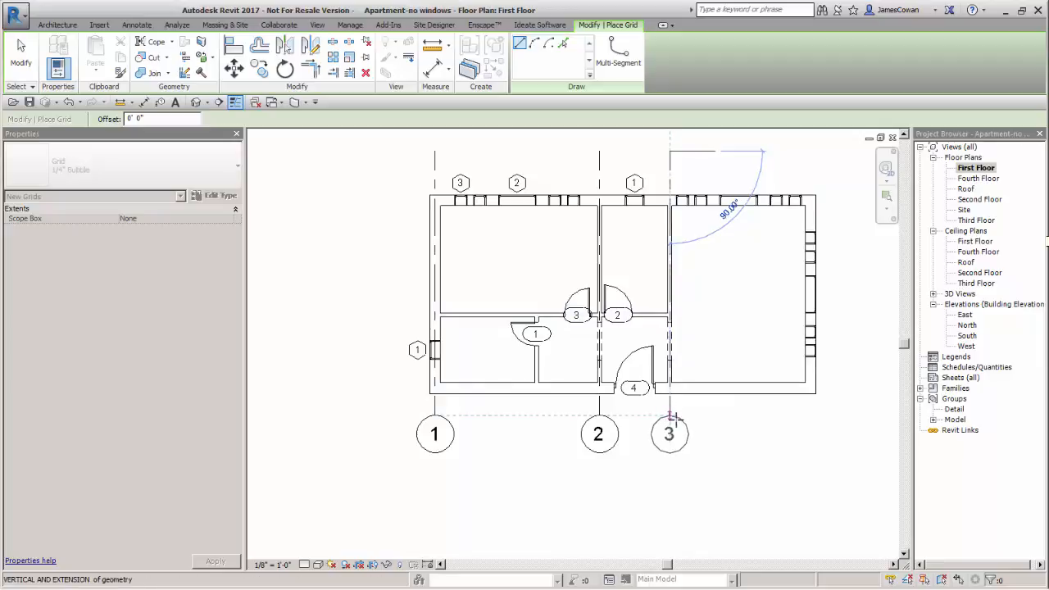
{"action": "left_click", "coordinate": [670, 416]}
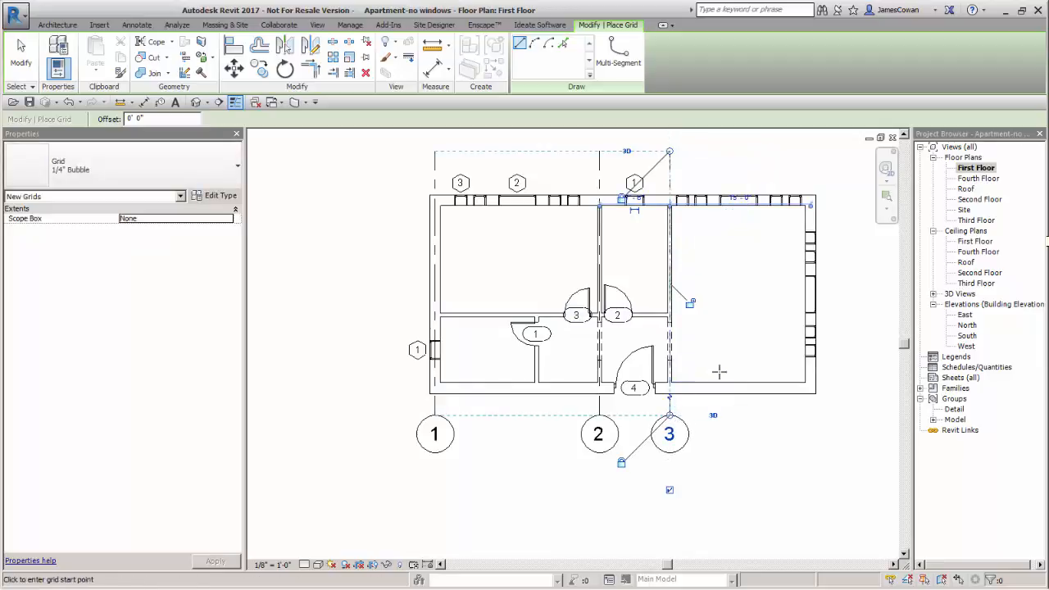
Draw a fourth vertical grid line just outside the east exterior wall, with both ends aligned to the other grids
{"action": "left_click", "coordinate": [828, 152]}
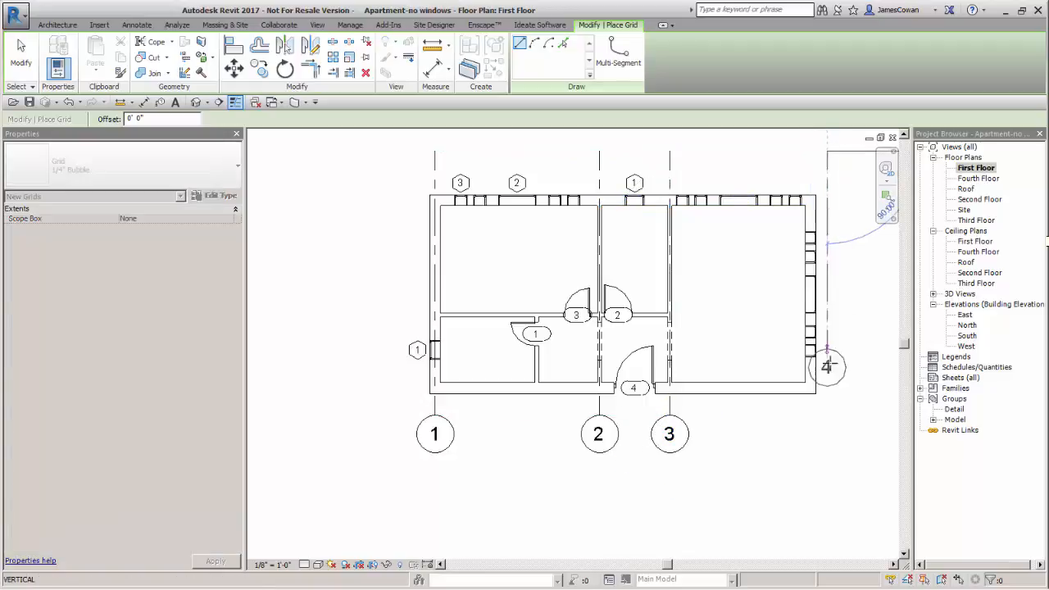
{"action": "left_click", "coordinate": [825, 414]}
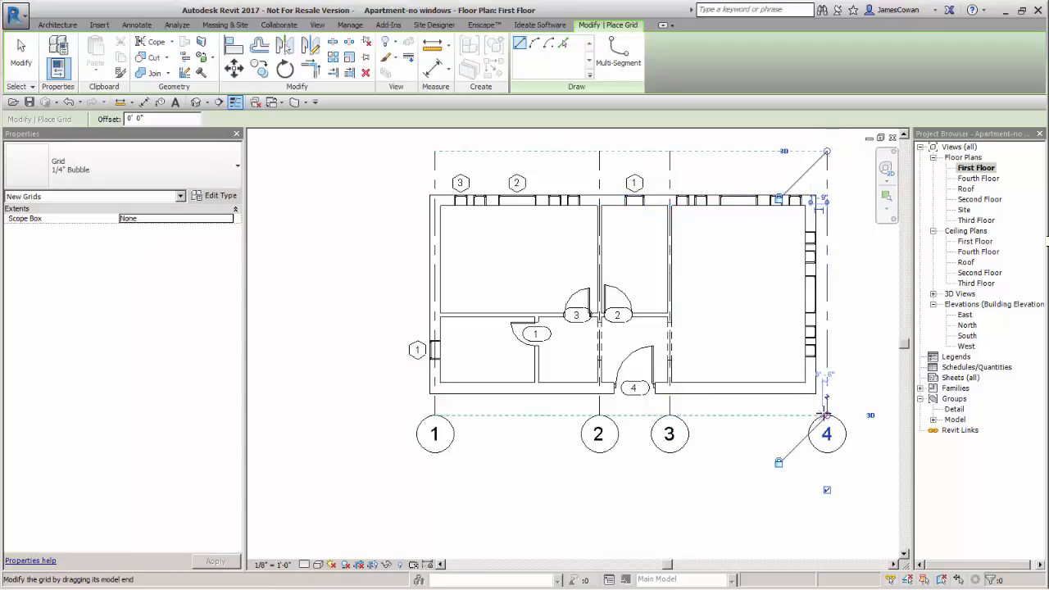
{"action": "key", "text": "Escape"}
{"action": "key", "text": "Escape"}
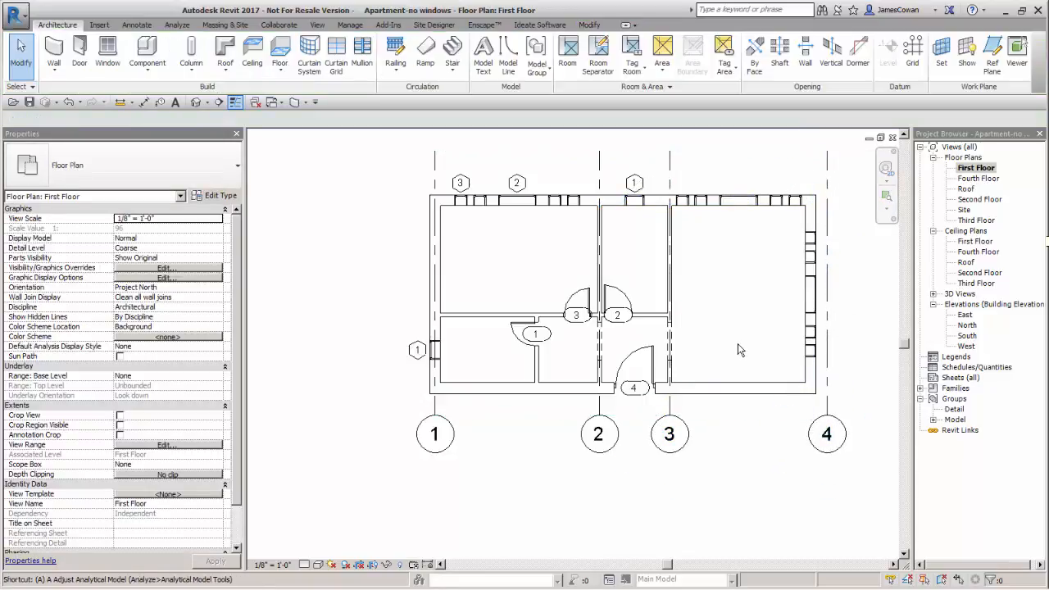
Align grid 4 to the centerline of the east exterior wall
{"action": "left_click", "coordinate": [812, 220]}
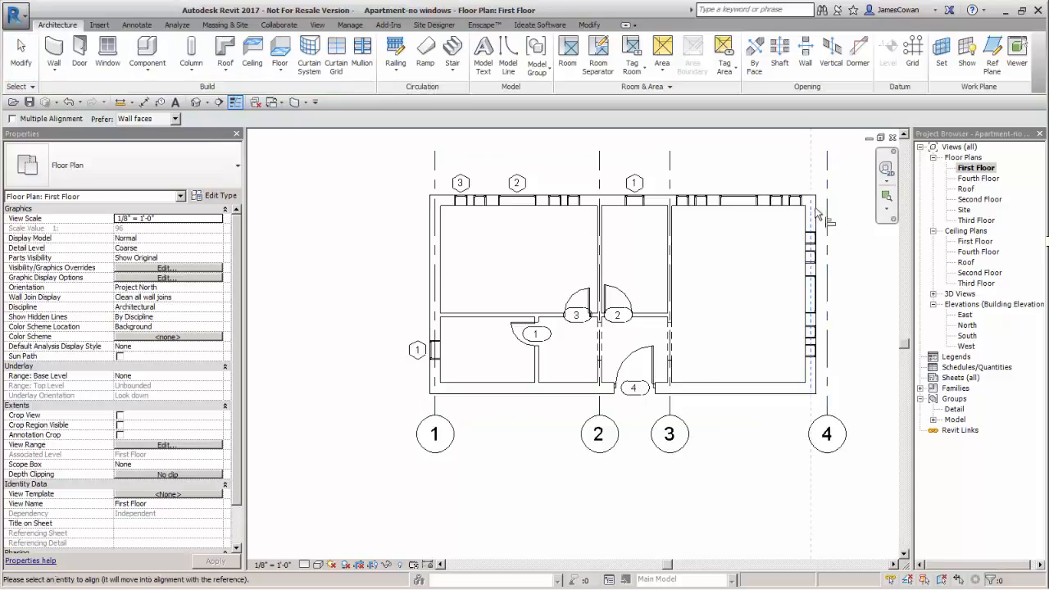
{"action": "left_click", "coordinate": [826, 221]}
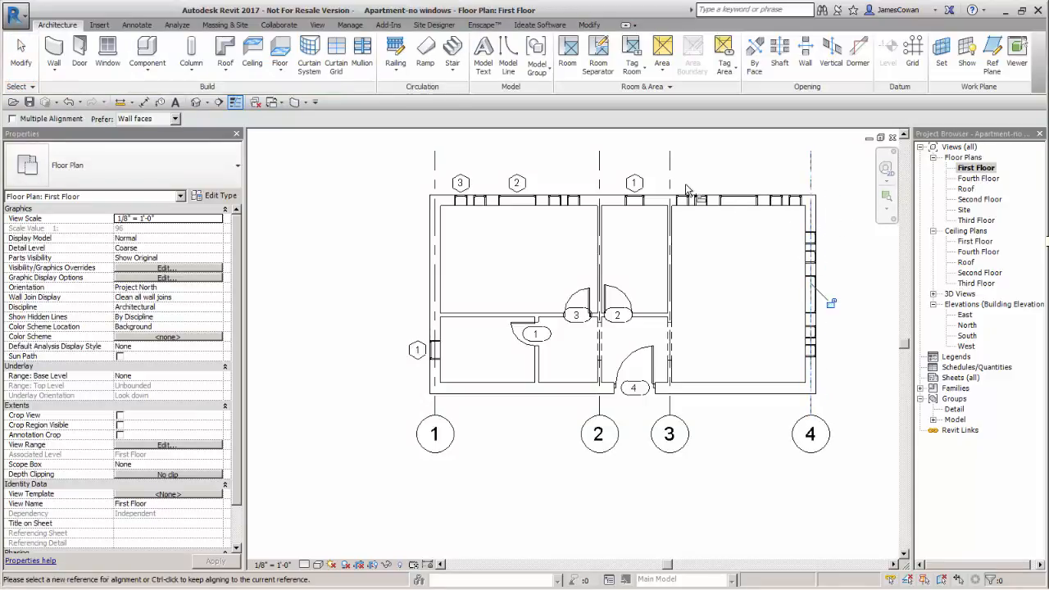
{"action": "key", "text": "Escape"}
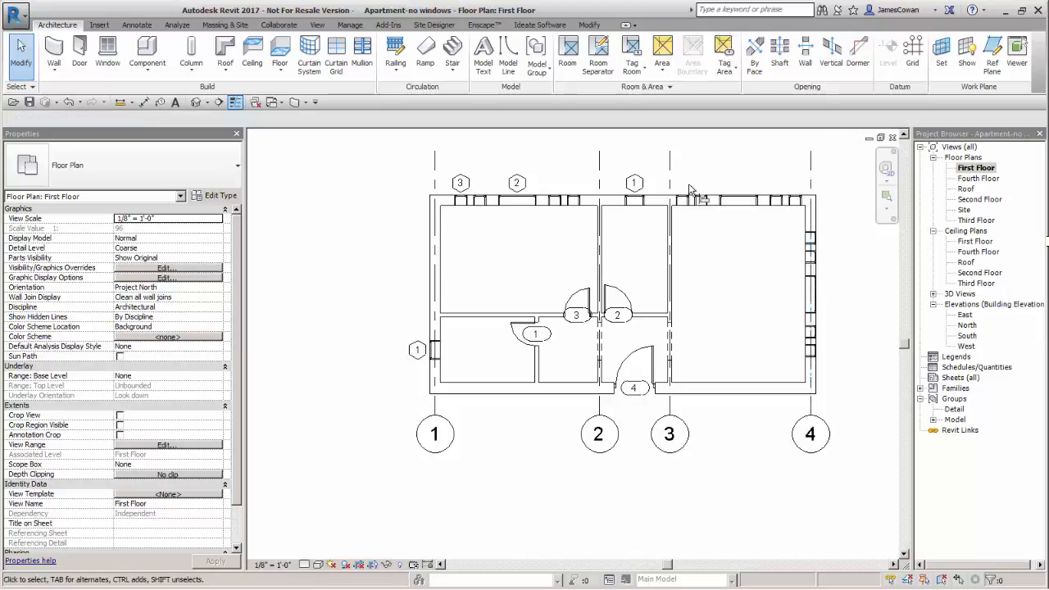
Draw two horizontal grid lines across the plan with aligned ends, about 2'-10" above the north wall's centerline and 2'-0" above the south wall's
{"action": "scroll", "coordinate": [689, 188], "scroll_direction": "down", "scroll_amount": 1}
{"action": "middle_click_drag", "start_coordinate": [687, 185], "coordinate": [652, 250]}
{"action": "scroll", "coordinate": [696, 239], "scroll_direction": "up", "scroll_amount": 2}
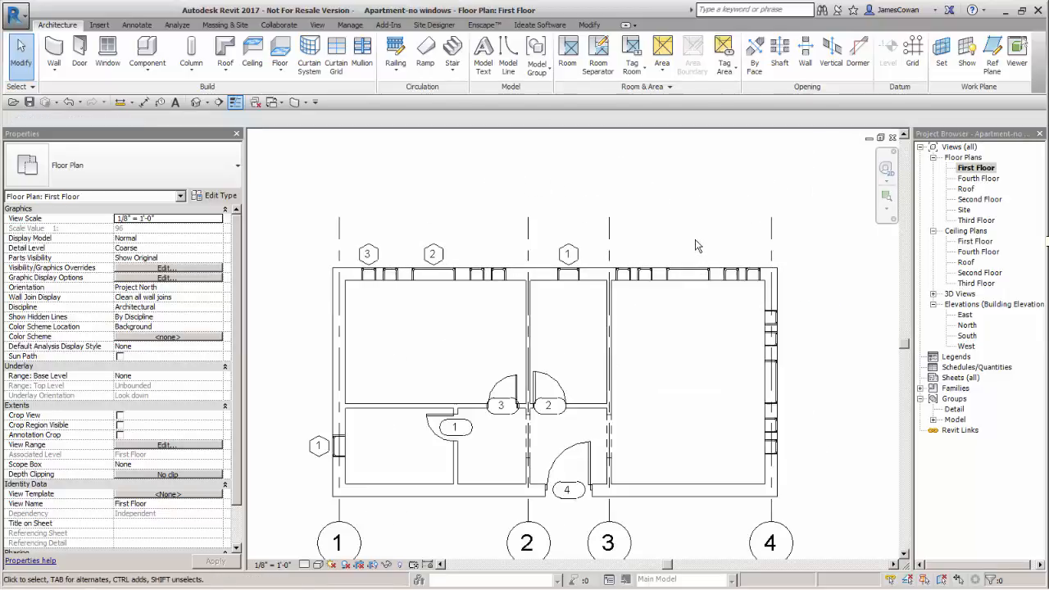
{"action": "right_click", "coordinate": [610, 251]}
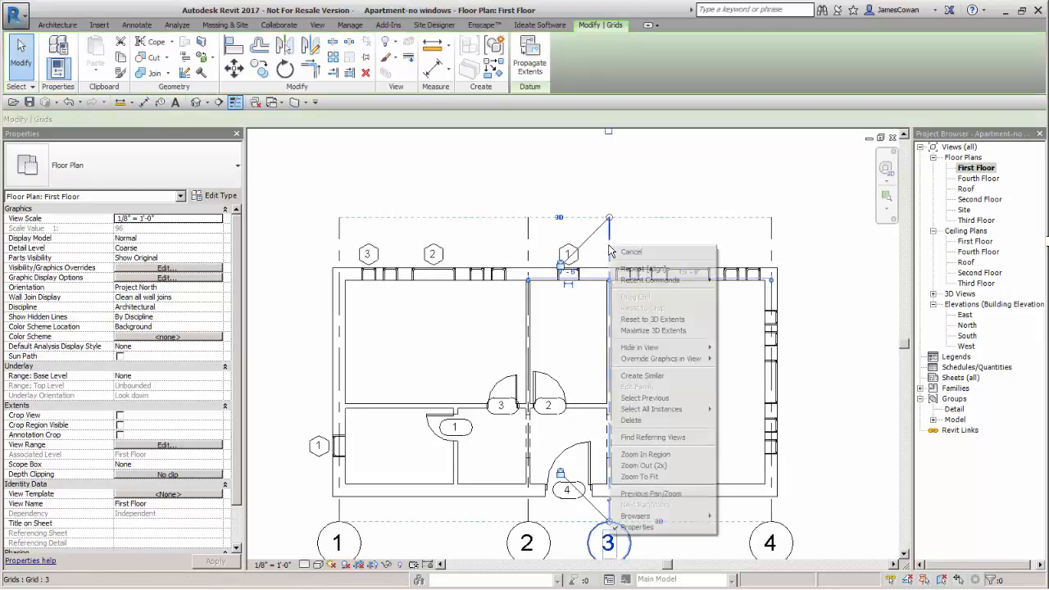
{"action": "left_click", "coordinate": [647, 376]}
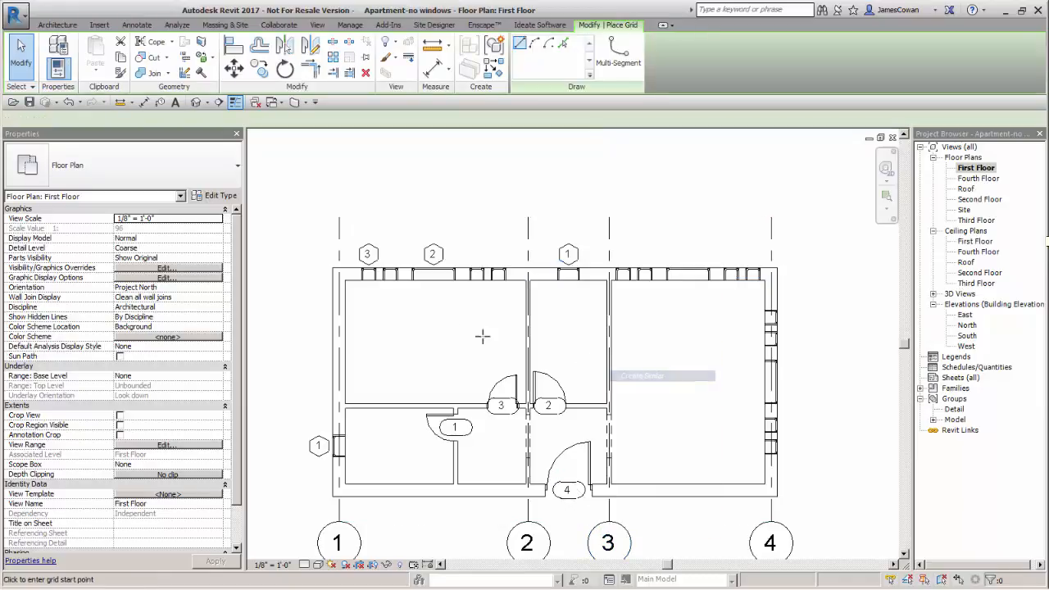
{"action": "left_click", "coordinate": [289, 243]}
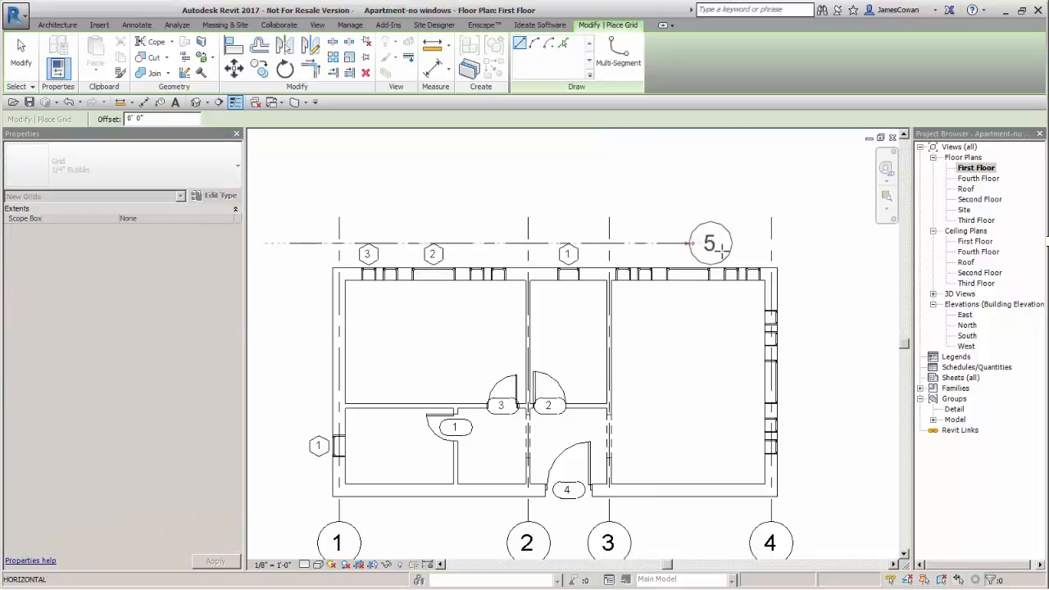
{"action": "left_click", "coordinate": [815, 243]}
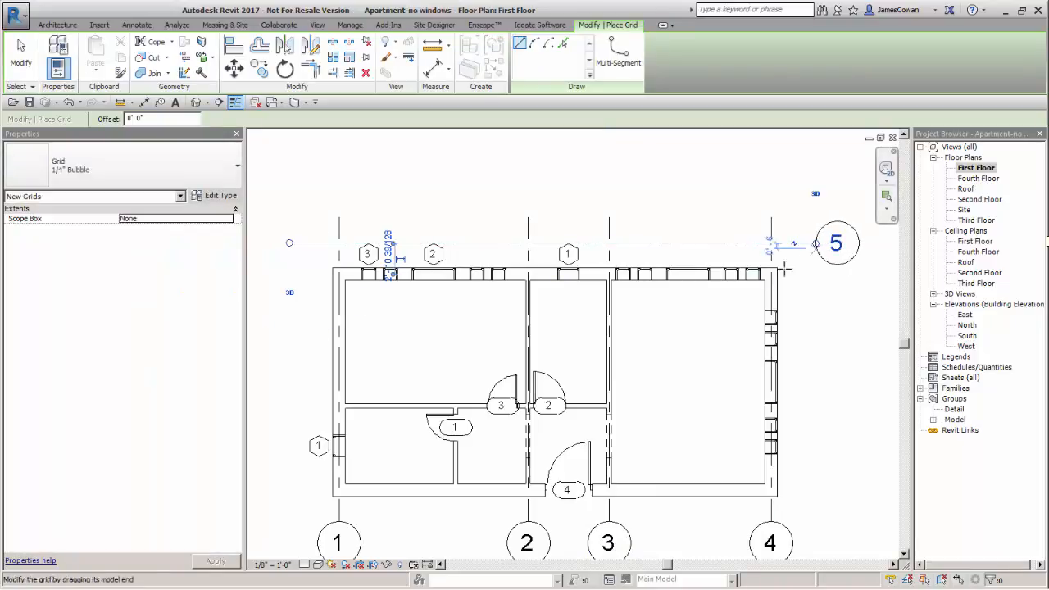
{"action": "left_click", "coordinate": [285, 469]}
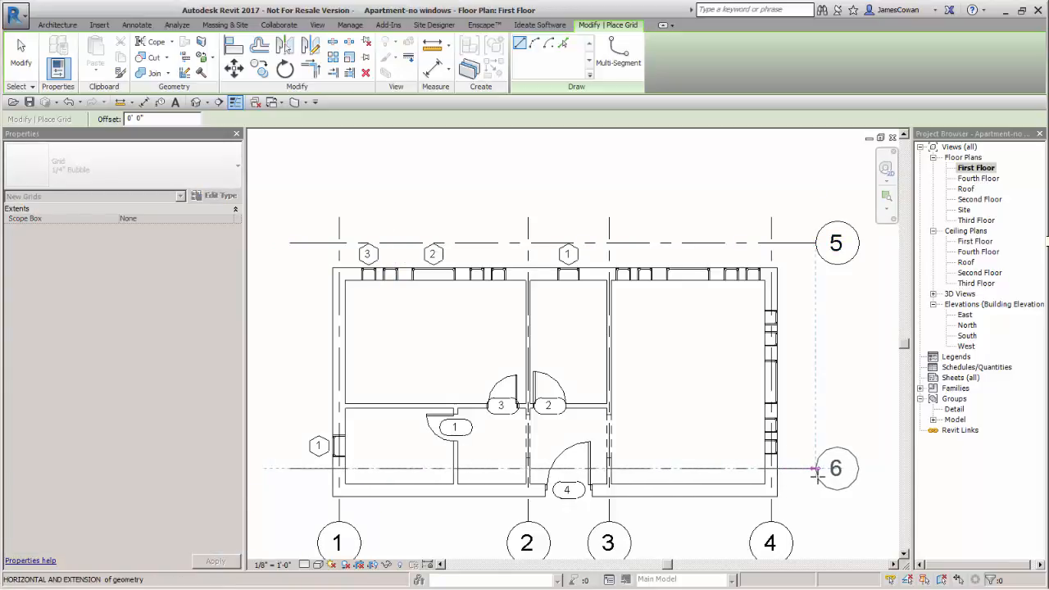
{"action": "left_click", "coordinate": [815, 469]}
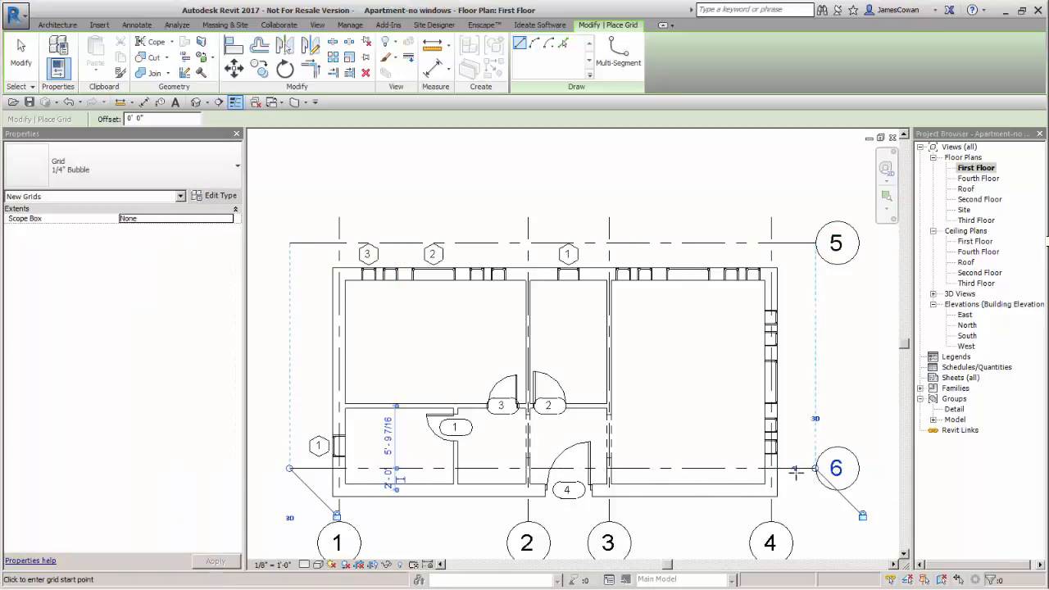
Align grid 5 to the north exterior wall's centerline and grid 6 to the south exterior wall's centerline
{"action": "key", "text": "a"}
{"action": "key", "text": "l"}
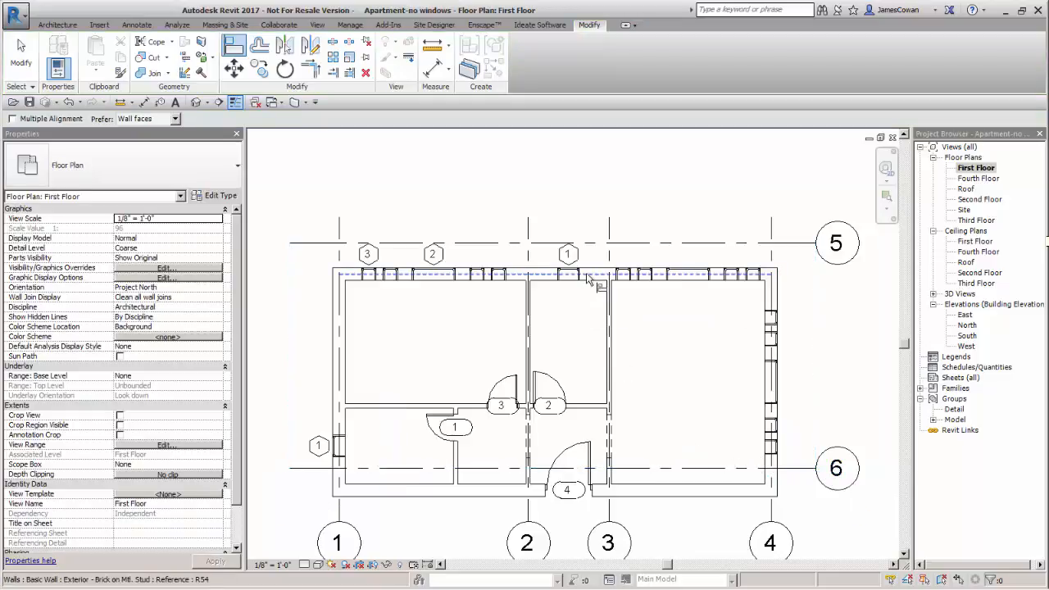
{"action": "left_click", "coordinate": [596, 273]}
{"action": "left_click", "coordinate": [635, 244]}
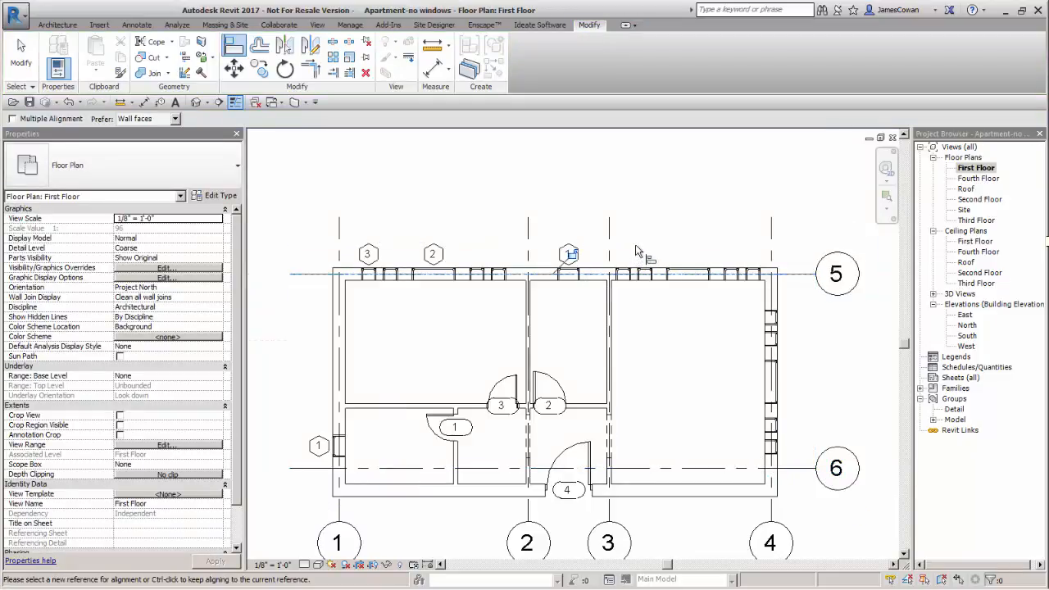
{"action": "left_click", "coordinate": [397, 489]}
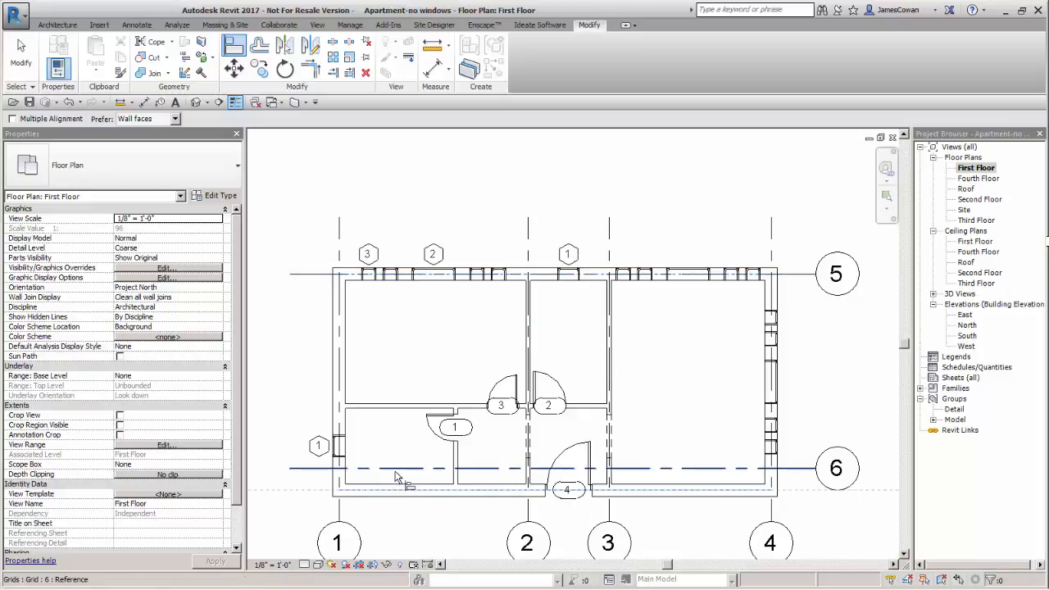
{"action": "left_click", "coordinate": [396, 468]}
{"action": "key", "text": "Escape"}
{"action": "key", "text": "Escape"}
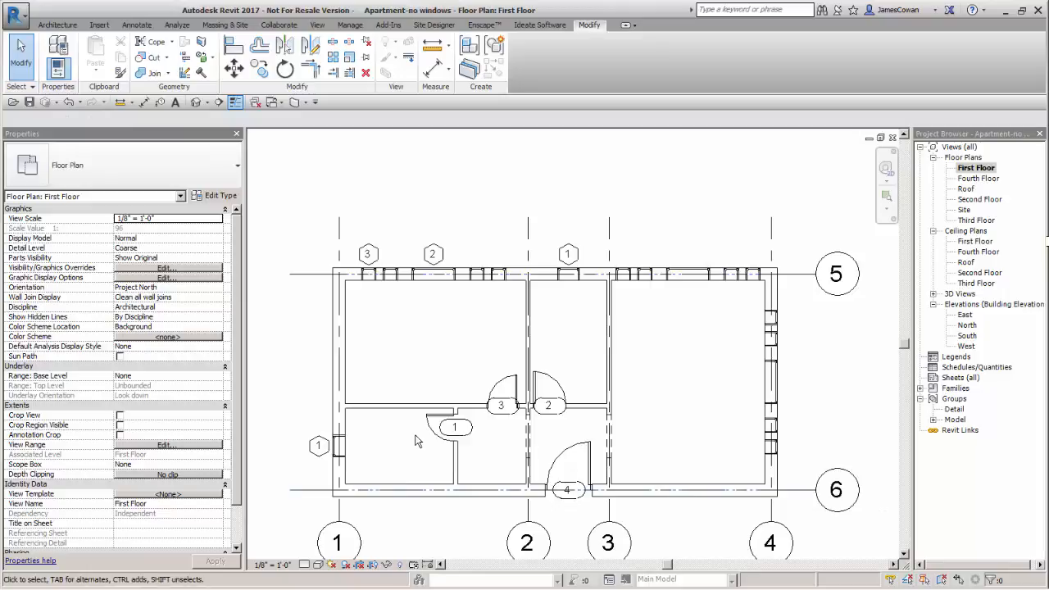
Open the Fourth Floor floor plan view to check its grid lines
{"action": "scroll", "coordinate": [415, 440], "scroll_direction": "down", "scroll_amount": 2}
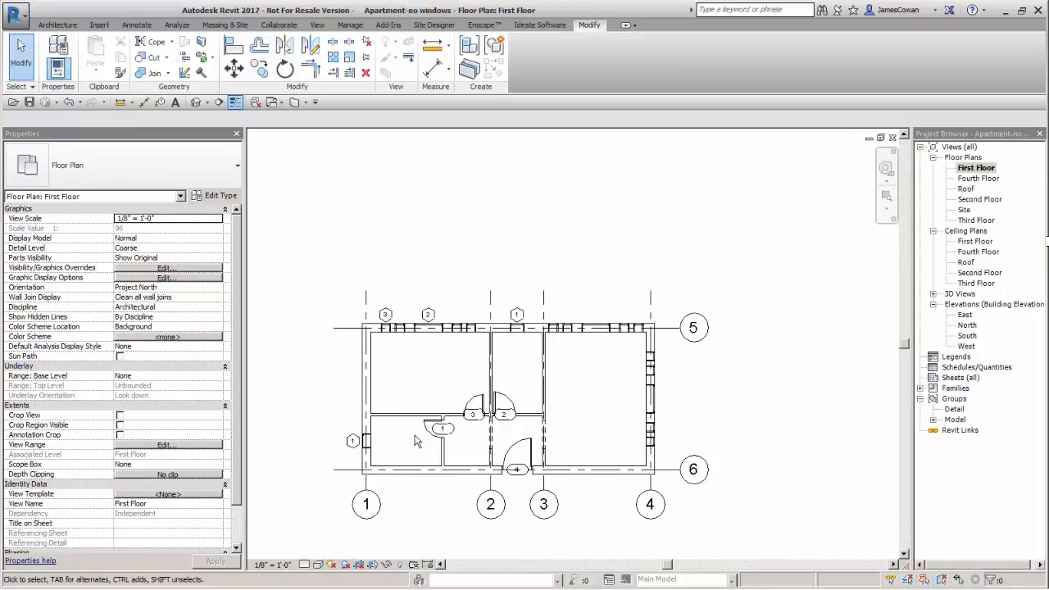
{"action": "scroll", "coordinate": [672, 360], "scroll_direction": "down", "scroll_amount": 1}
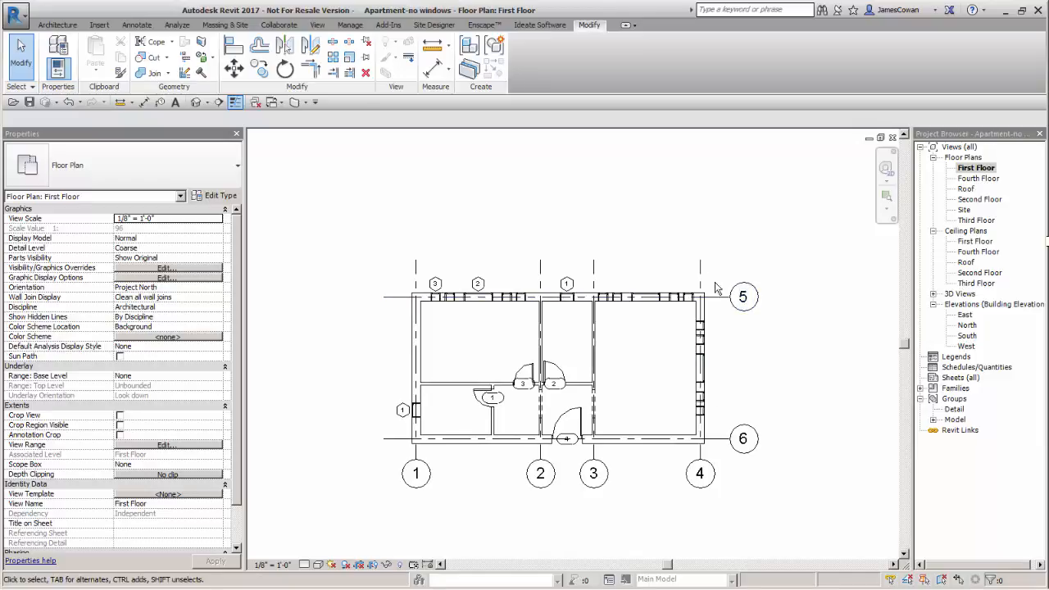
{"action": "double_click", "coordinate": [973, 179]}
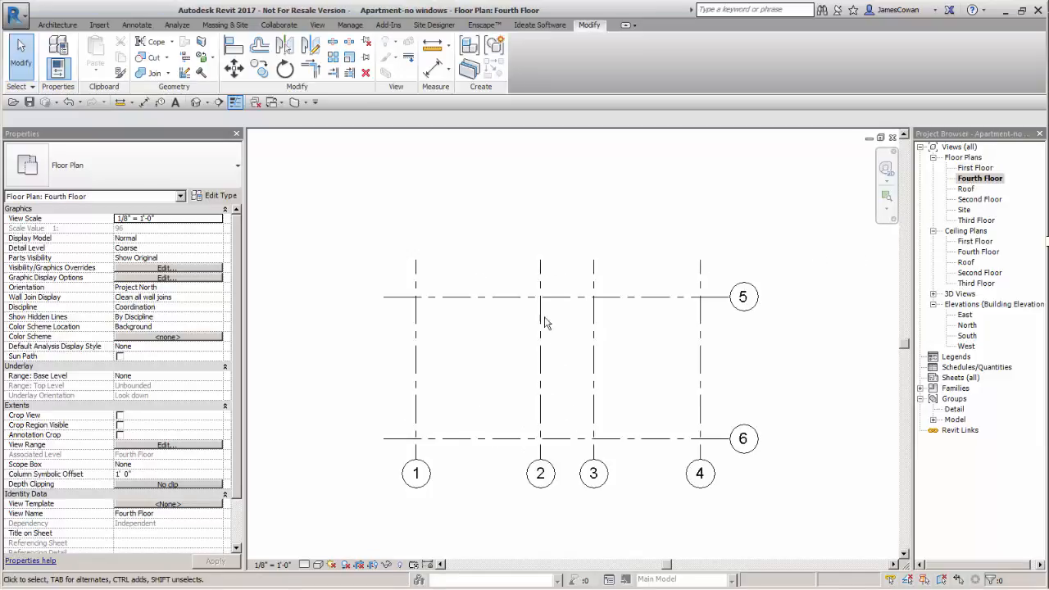
Open the North elevation and examine how the numbered grid lines extend across the building's levels
{"action": "double_click", "coordinate": [967, 327]}
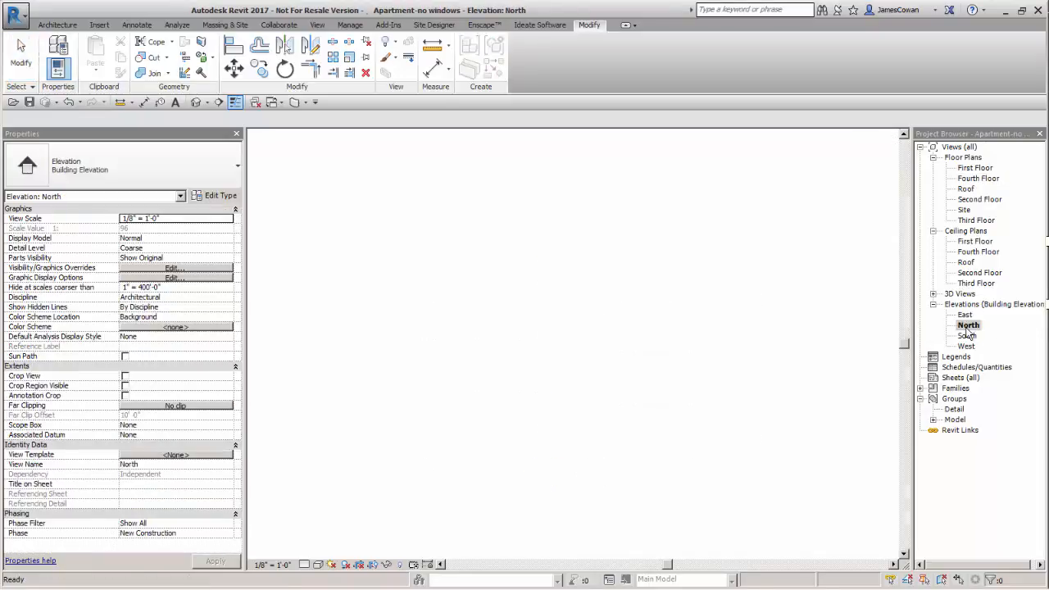
{"action": "scroll", "coordinate": [531, 341], "scroll_direction": "down", "scroll_amount": 1}
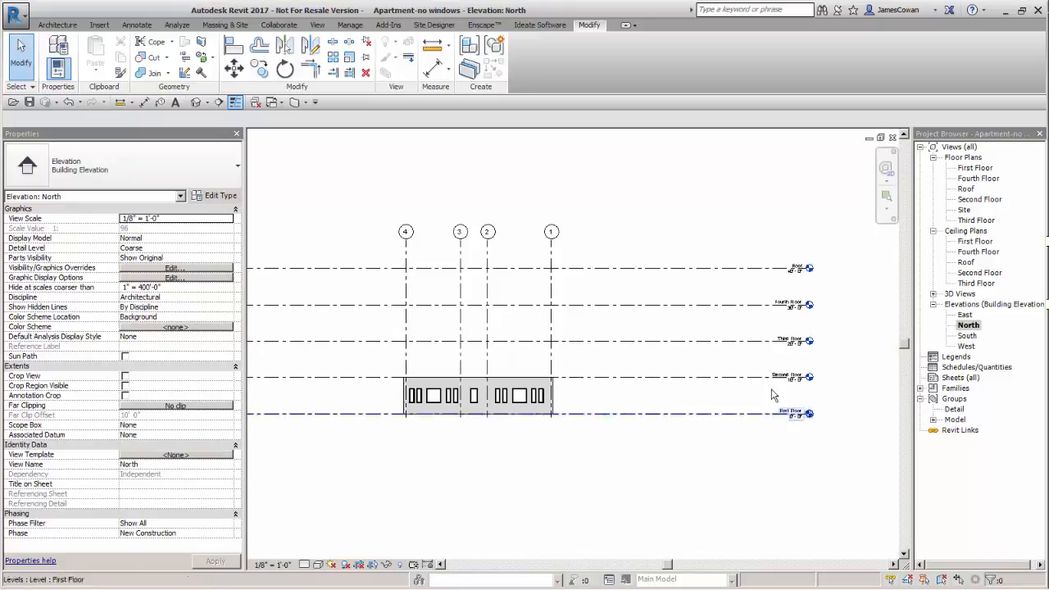
{"action": "scroll", "coordinate": [779, 322], "scroll_direction": "up", "scroll_amount": 2}
{"action": "scroll", "coordinate": [655, 358], "scroll_direction": "down", "scroll_amount": 1}
{"action": "scroll", "coordinate": [655, 354], "scroll_direction": "down", "scroll_amount": 1}
{"action": "middle_click_drag", "start_coordinate": [655, 355], "coordinate": [702, 384]}
{"action": "middle_click", "coordinate": [675, 397]}
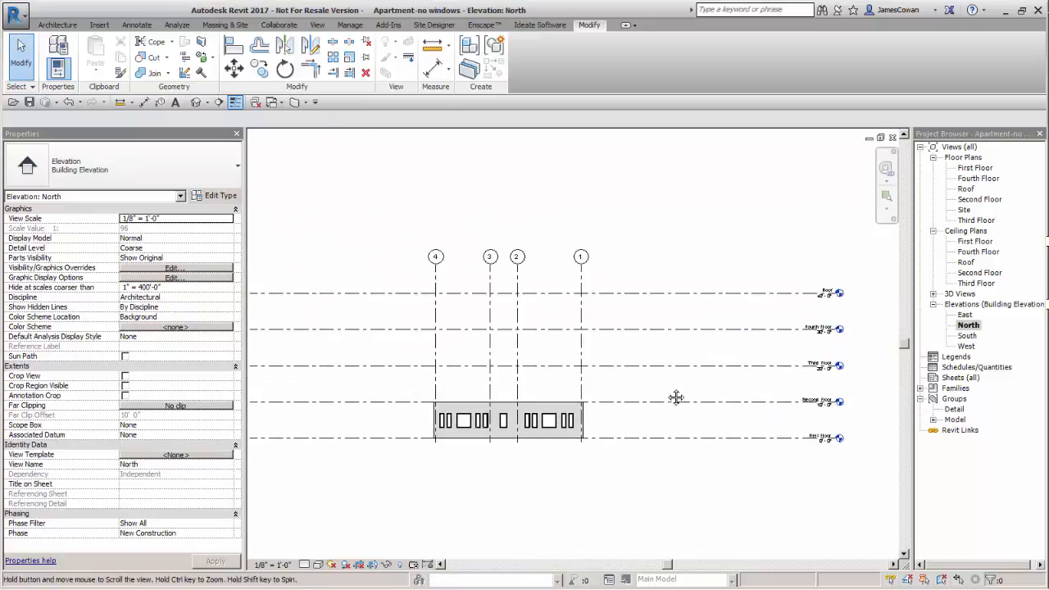